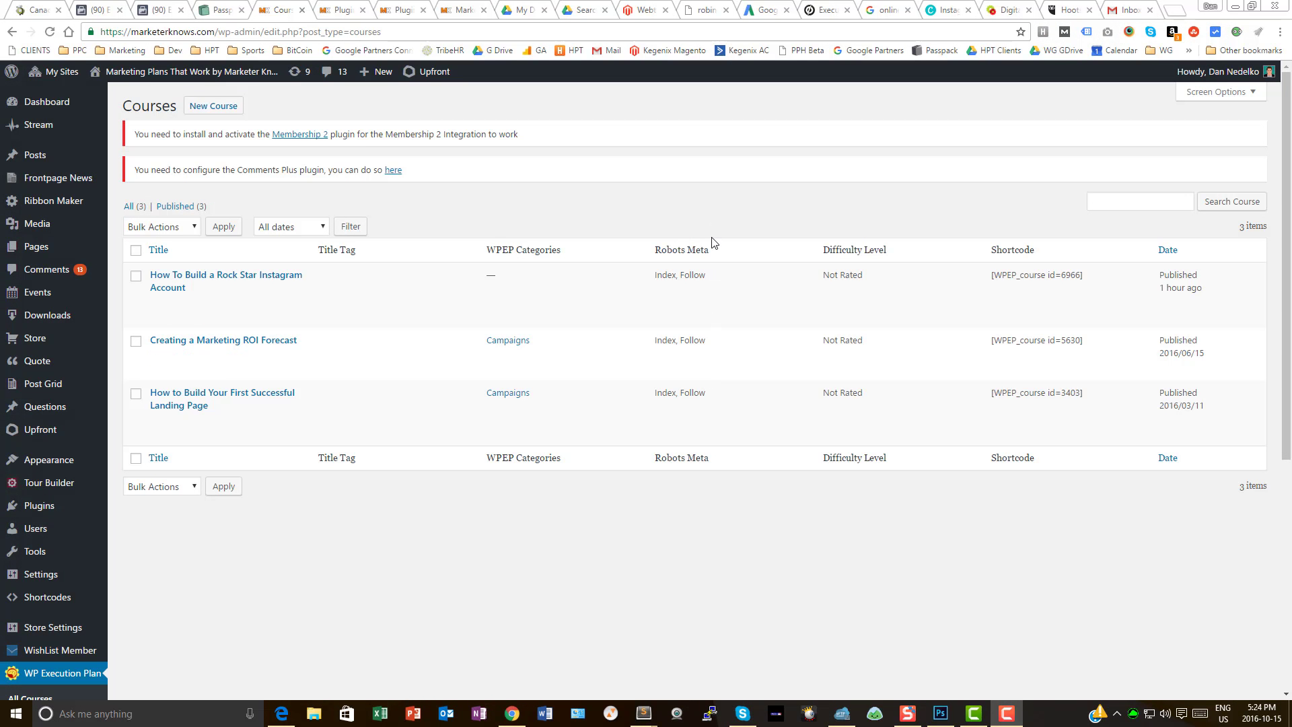
Open the first course, 'How To Build a Rock Star Instagram Account', for editing
drag(215, 31, 89, 32)
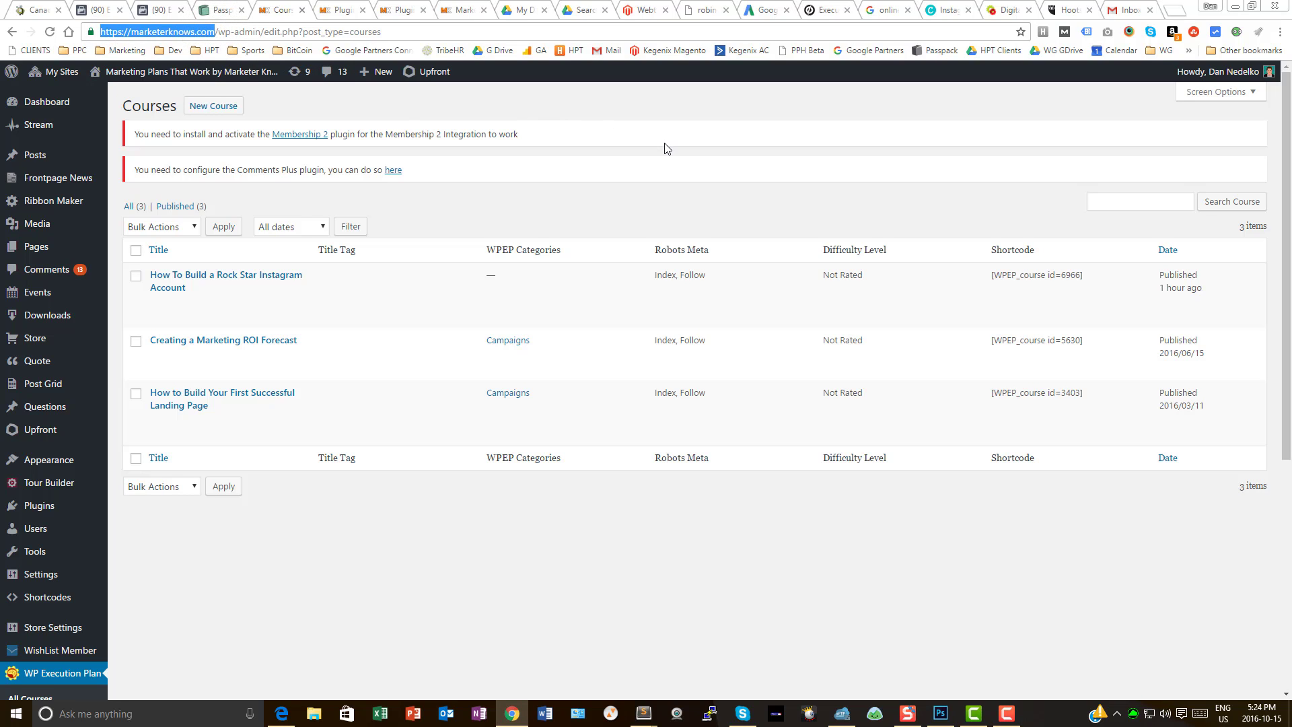
scroll(666, 144, down, 2)
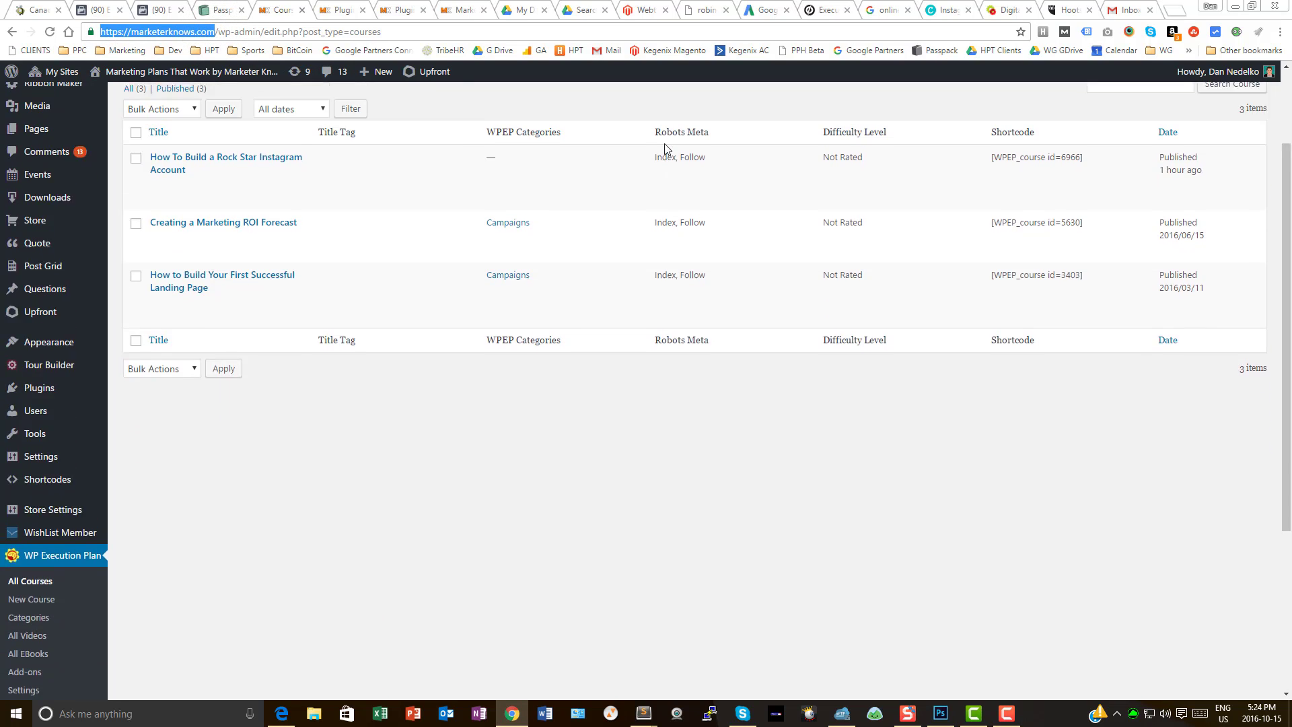
scroll(666, 145, up, 1)
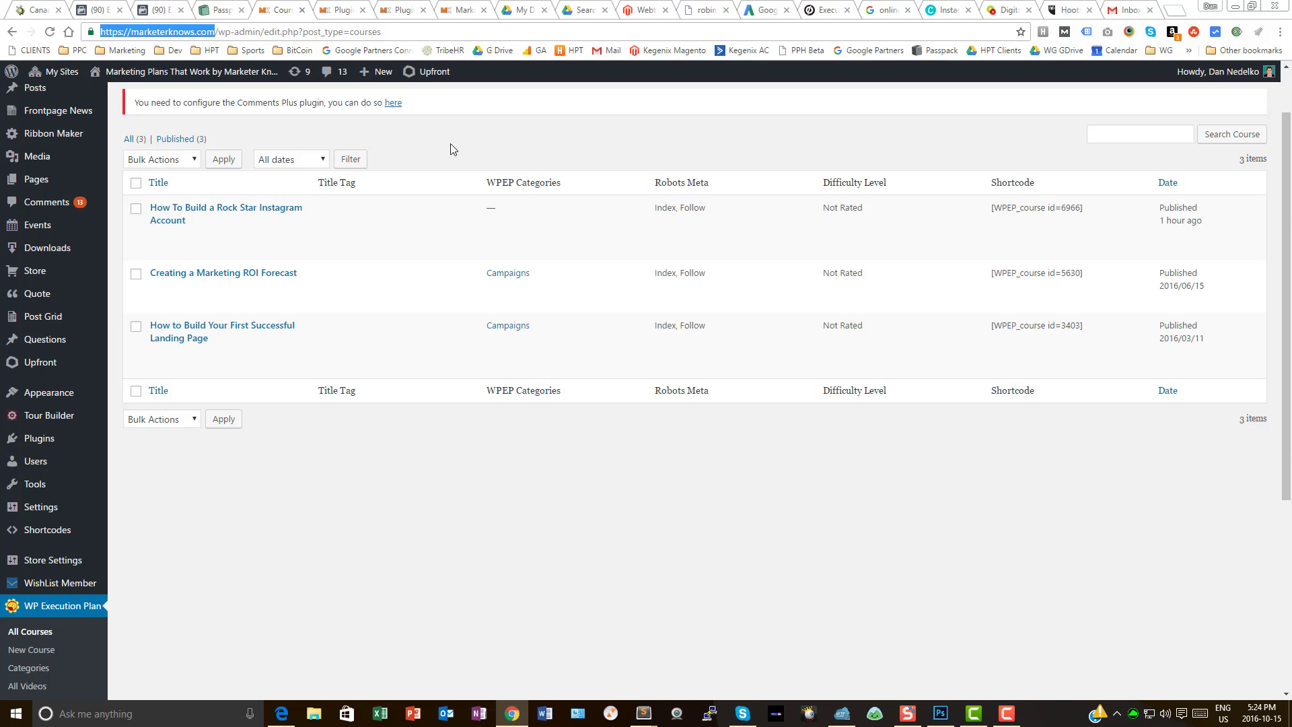
mouse_move(253, 210)
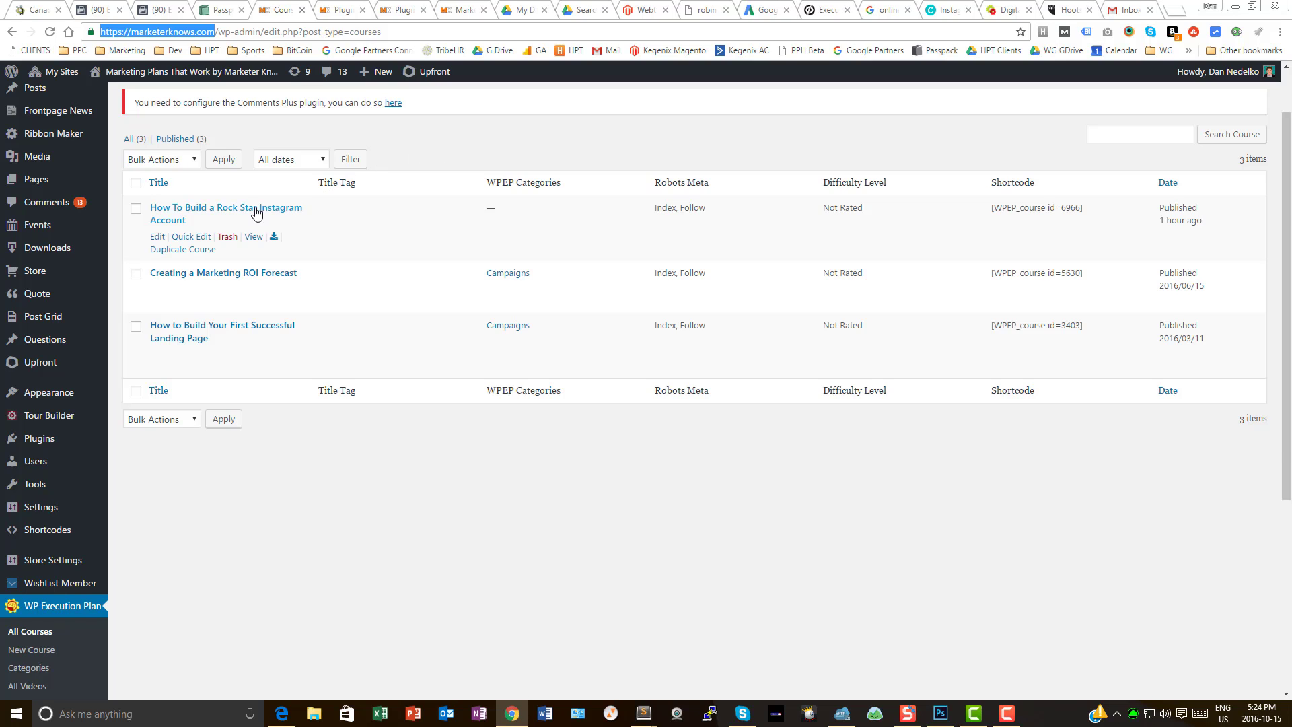
click(156, 237)
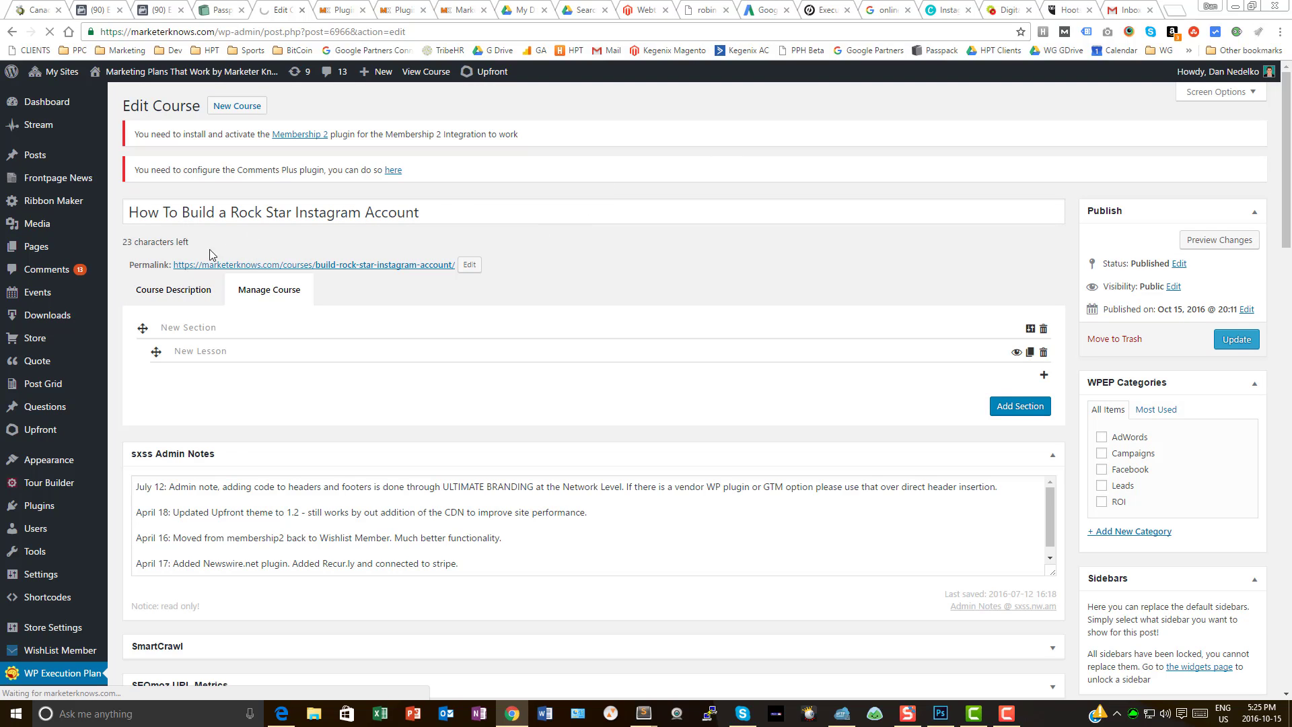
Show the Course Description editor in Visual mode and try clicking into its empty area
triple_click(128, 212)
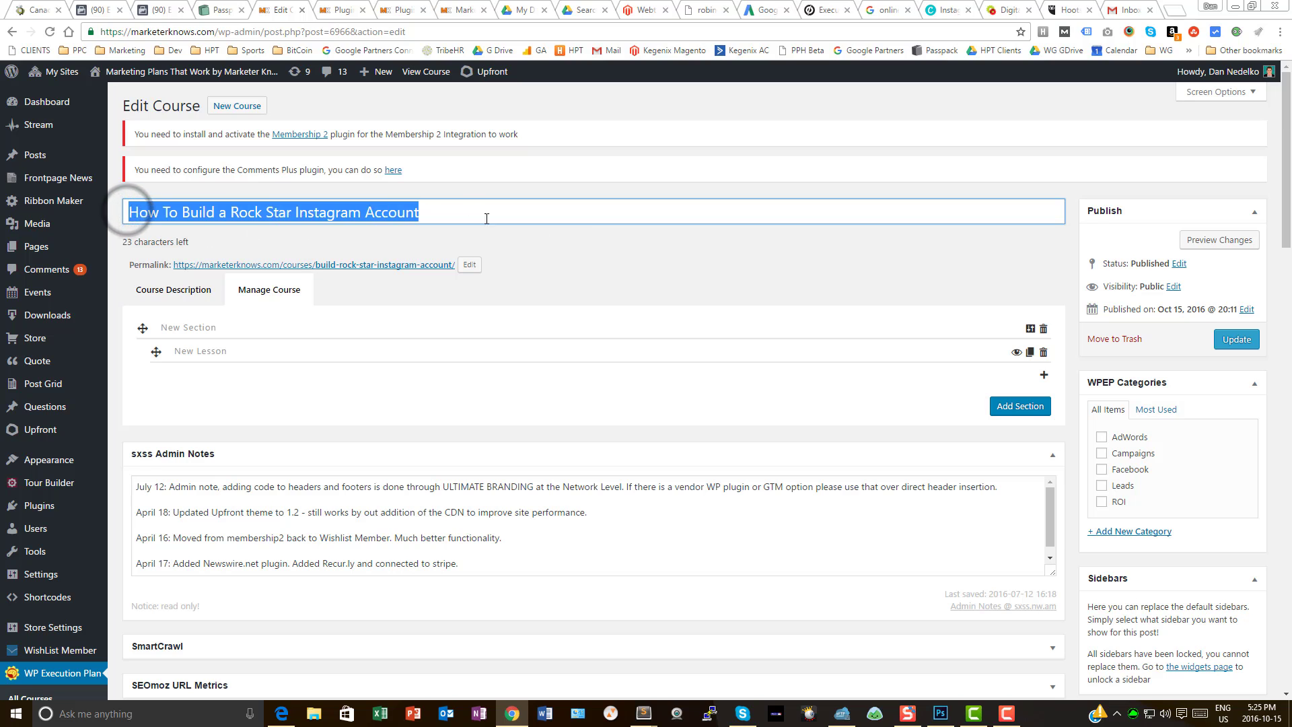
click(597, 249)
click(162, 291)
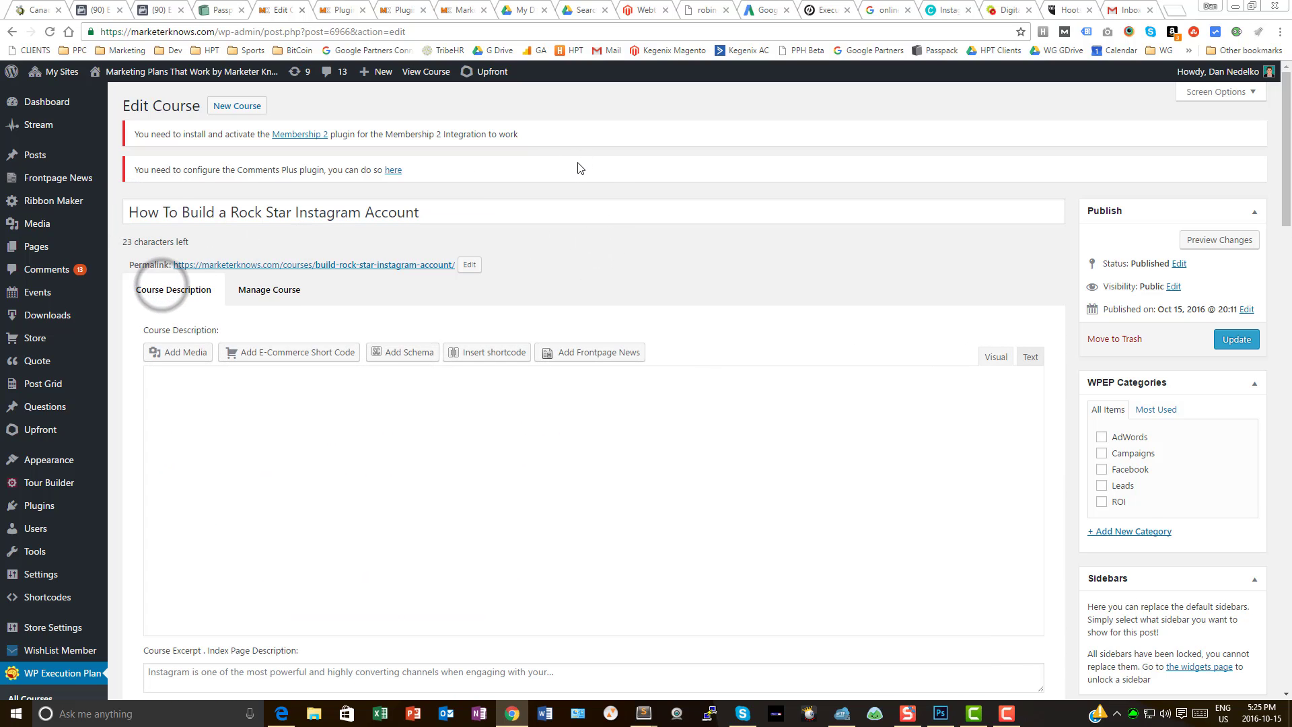
click(996, 358)
click(652, 436)
click(592, 430)
click(833, 375)
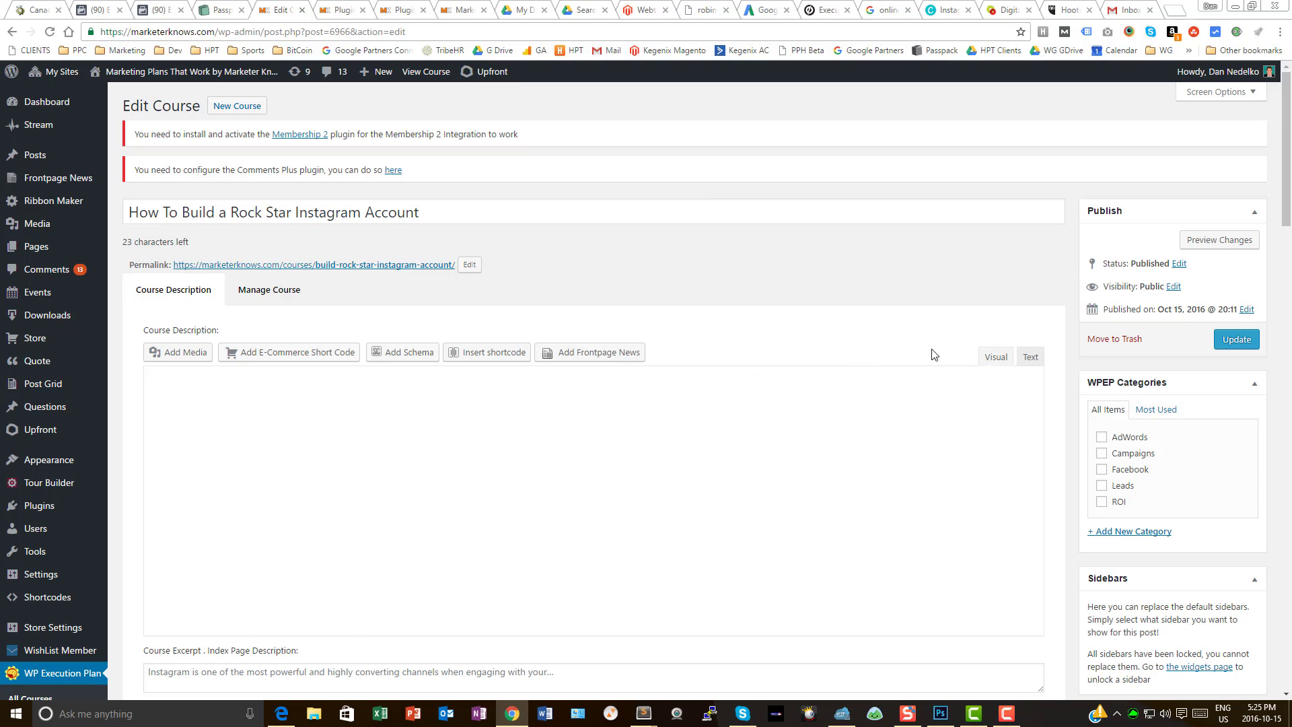
scroll(720, 406, down, 2)
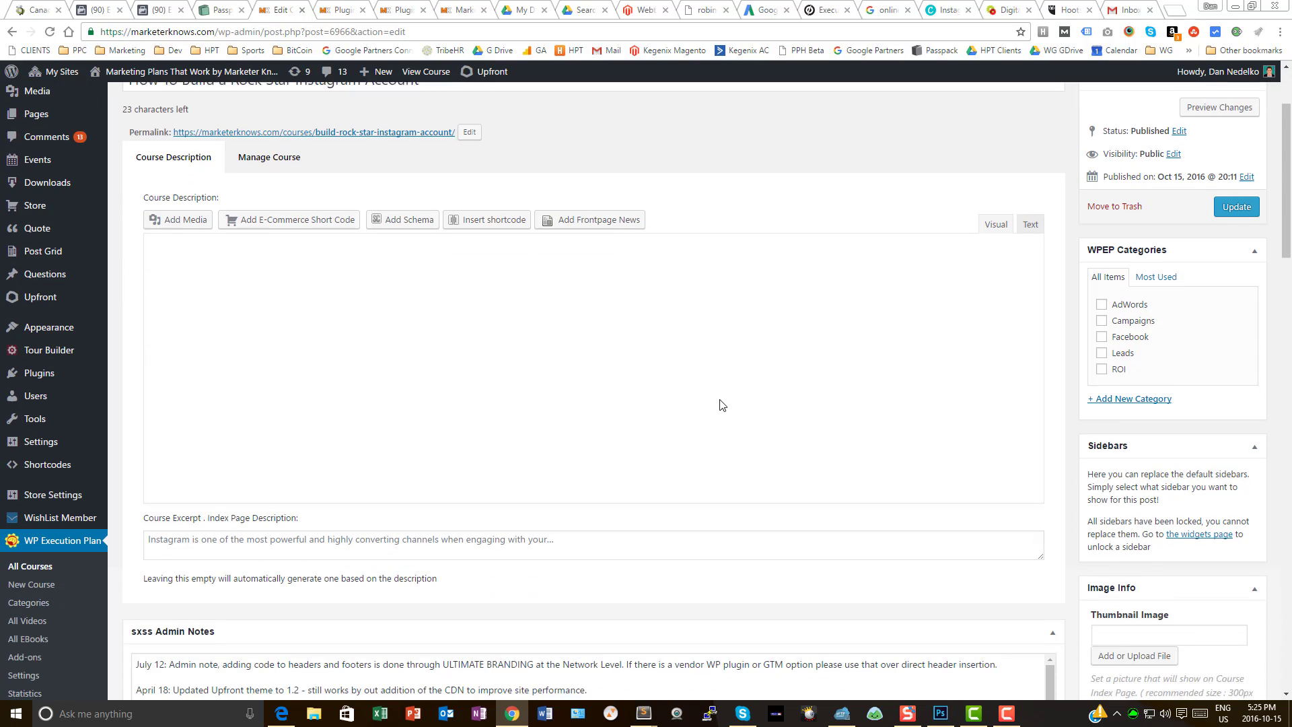
click(870, 259)
click(867, 296)
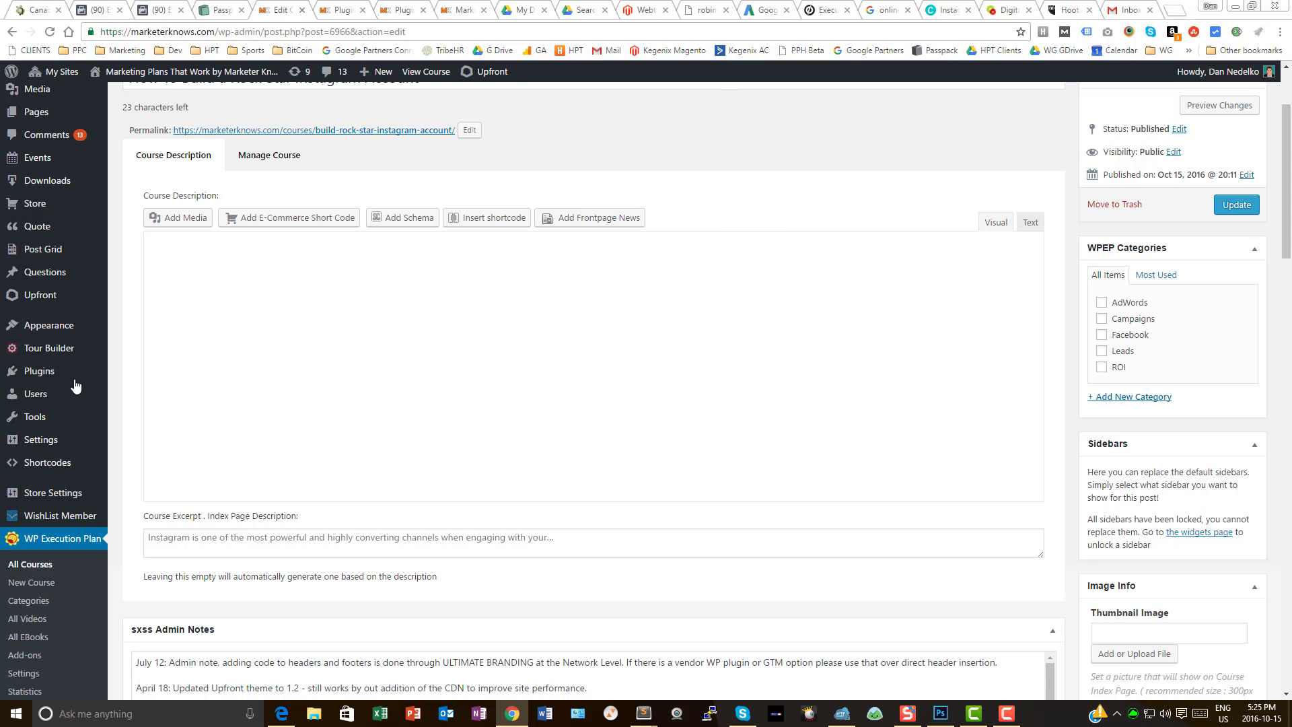
Toggle the description editor to Text mode and back to Visual
double_click(773, 263)
click(1029, 224)
click(404, 301)
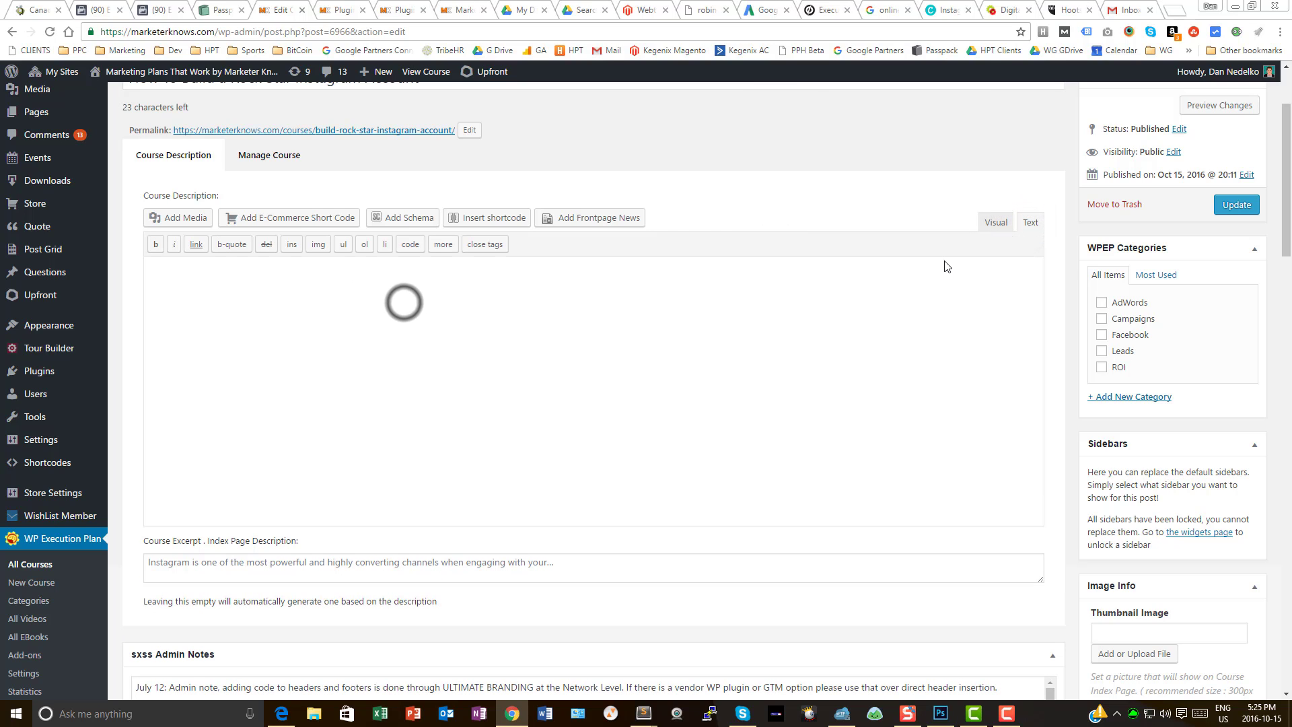
click(996, 223)
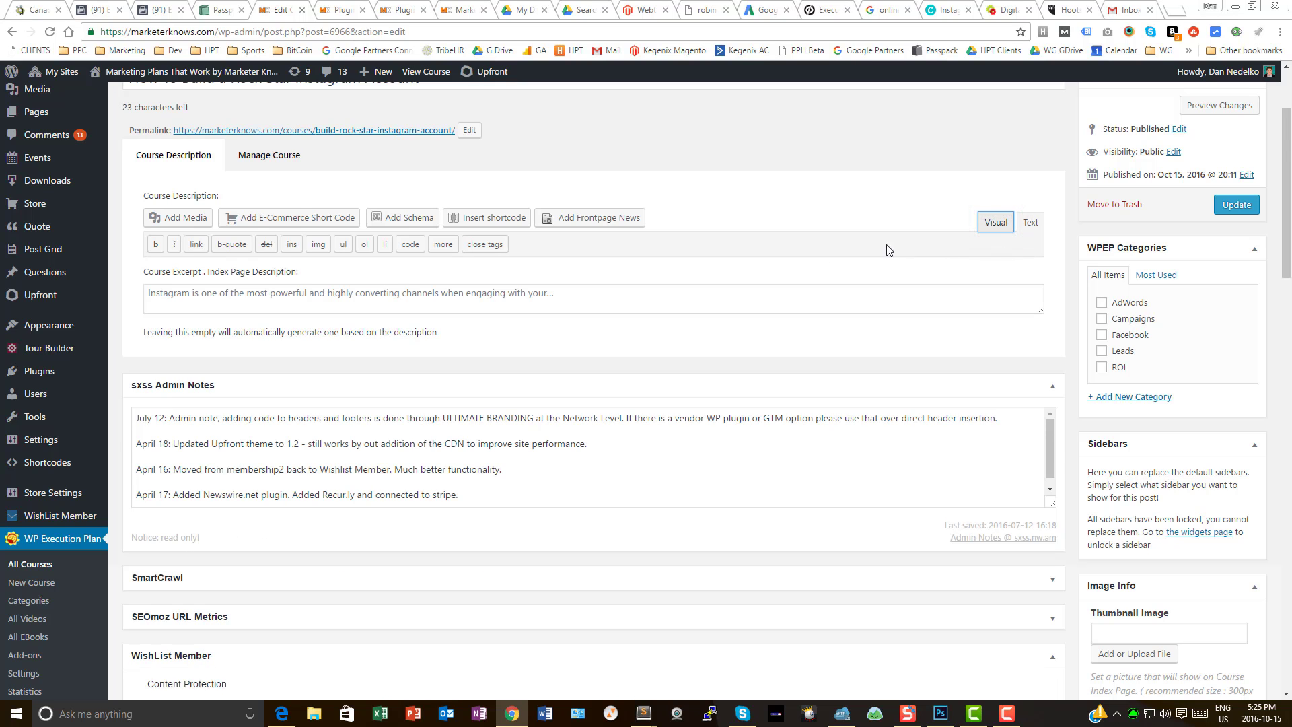
click(357, 14)
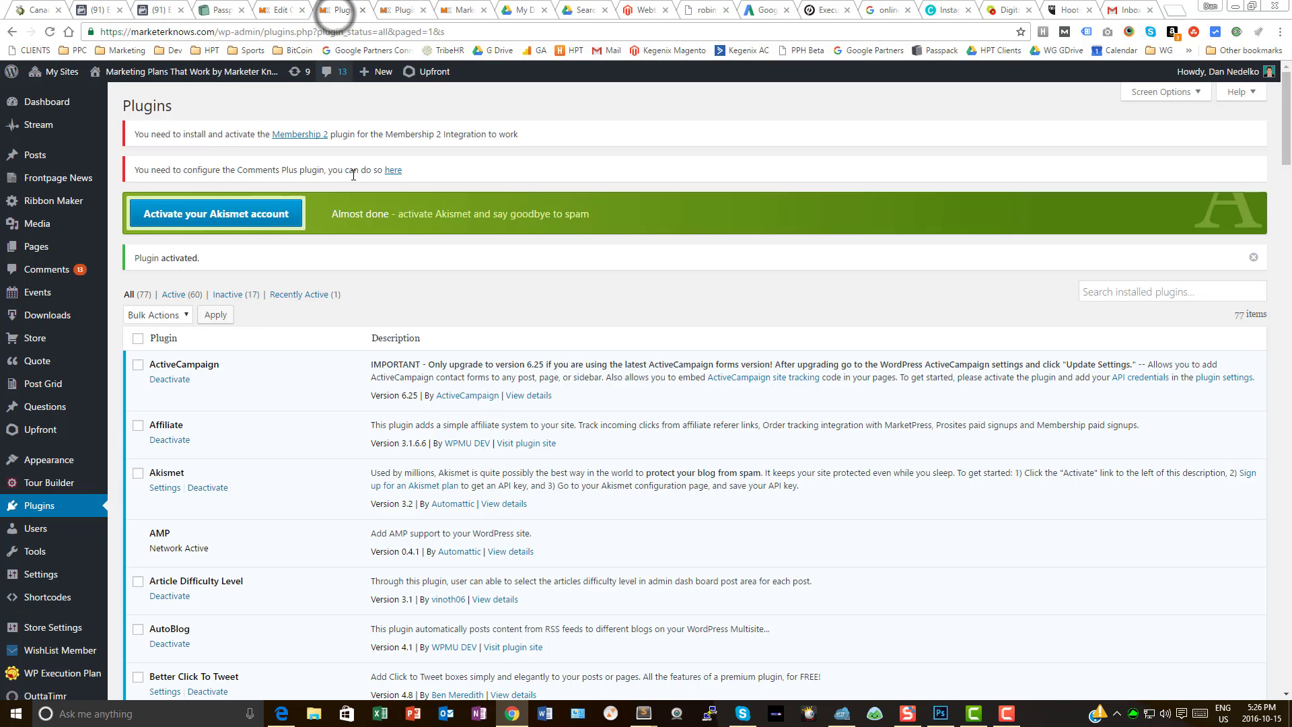
scroll(431, 303, down, 4)
scroll(463, 348, down, 20)
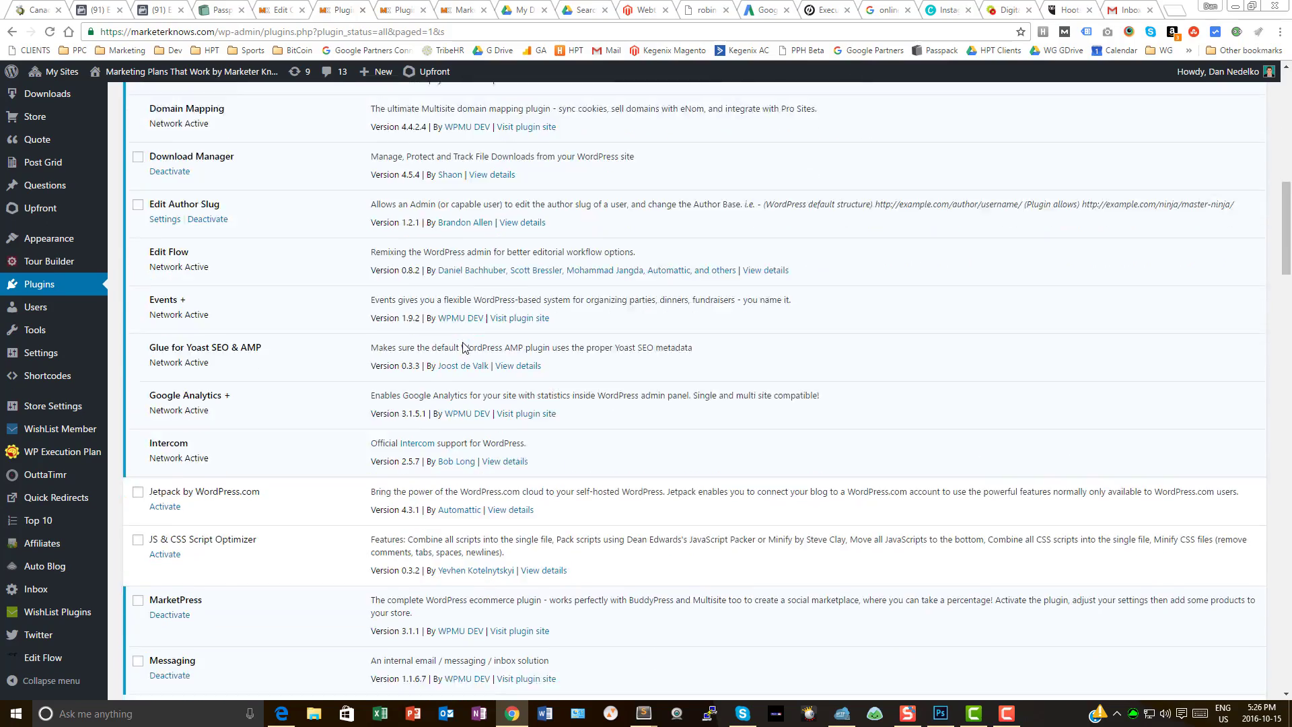
scroll(463, 345, down, 20)
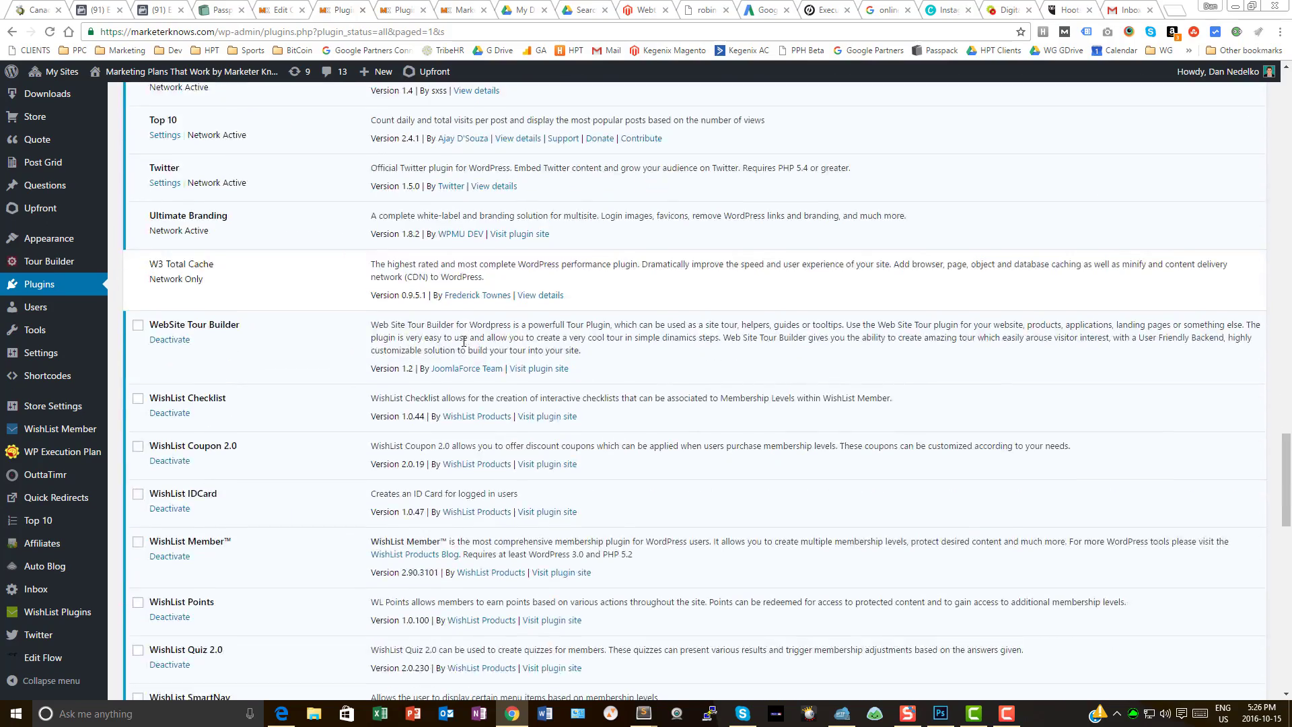
scroll(463, 345, up, 20)
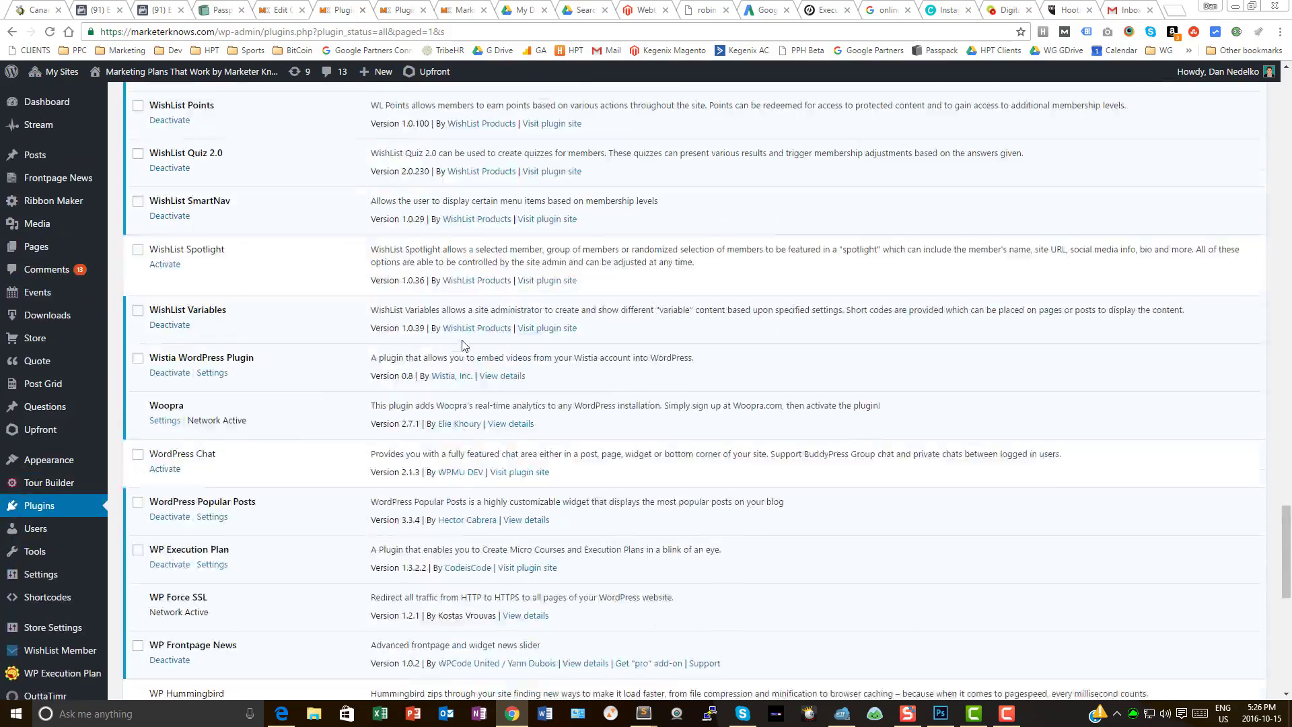
scroll(464, 345, up, 20)
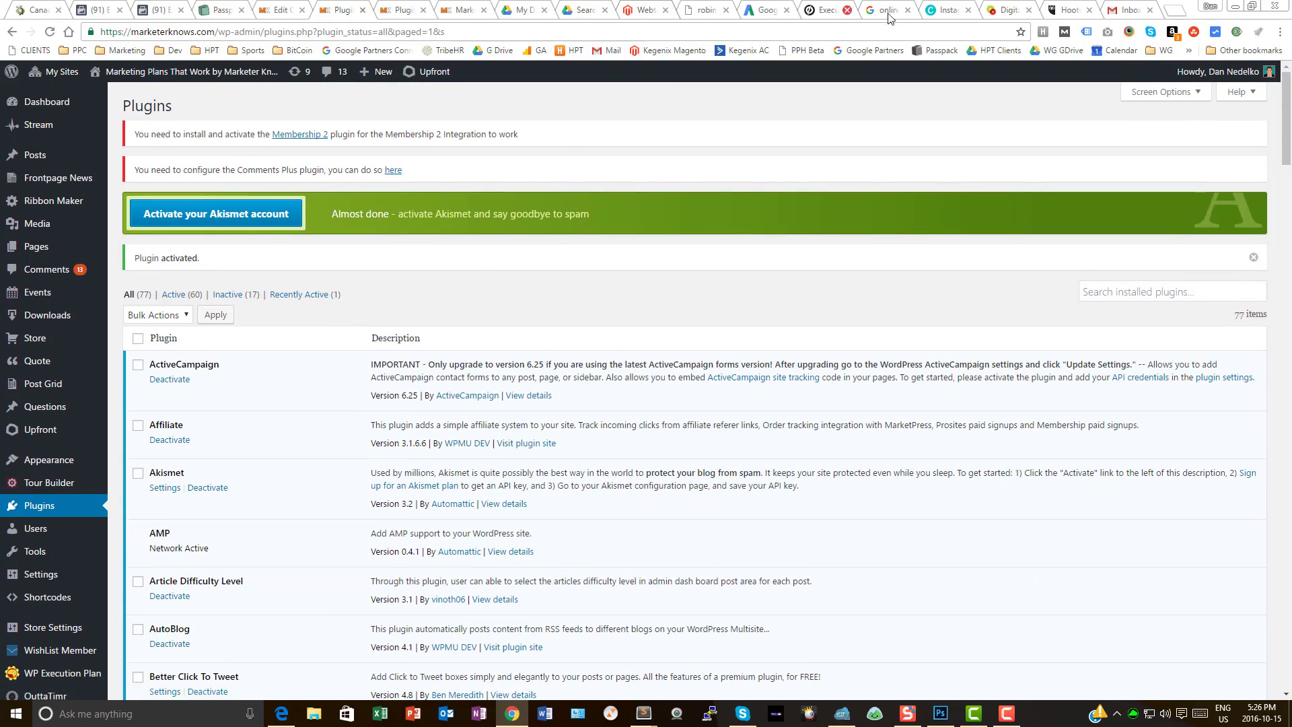
click(293, 11)
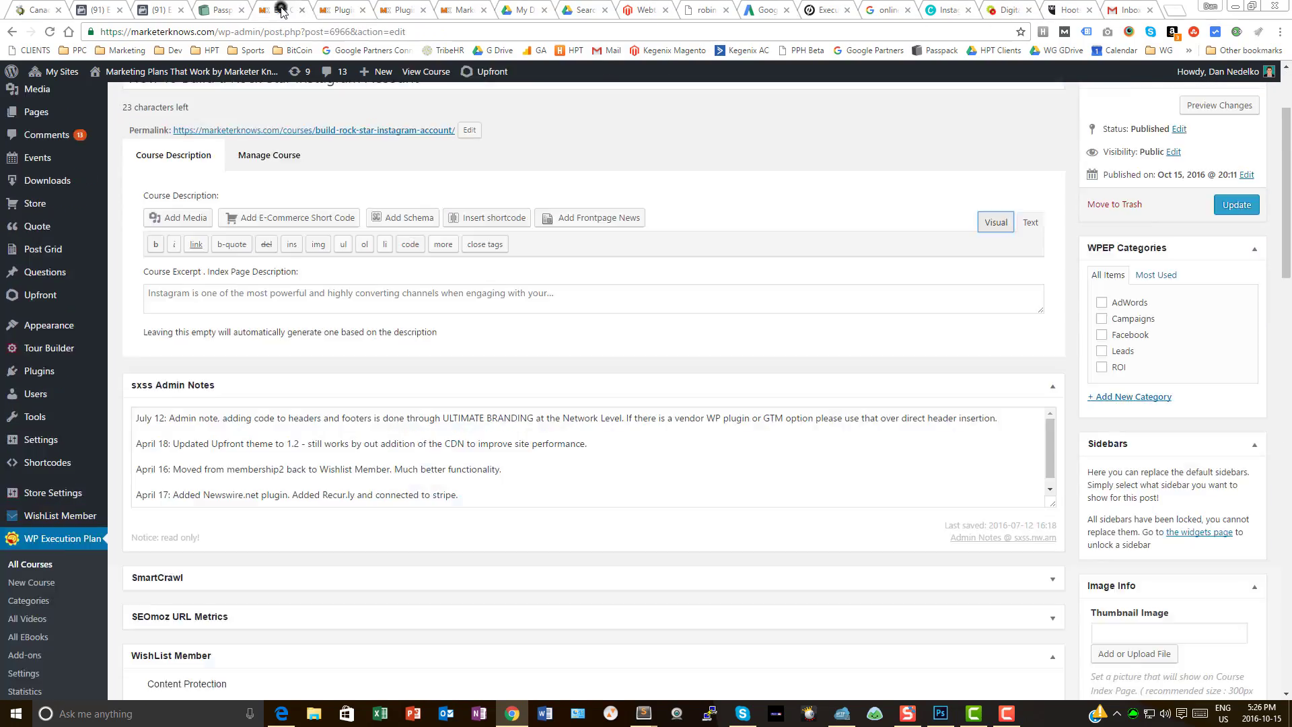
click(998, 224)
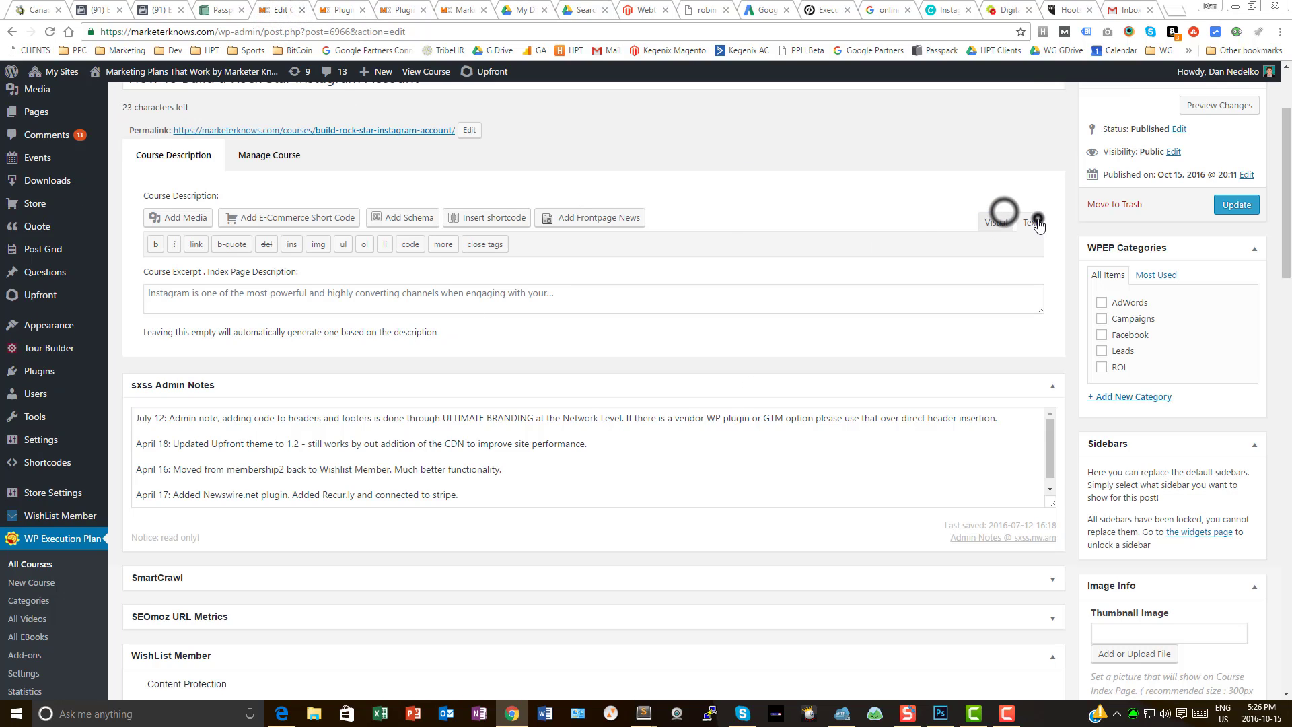
click(998, 226)
click(990, 222)
click(1030, 222)
click(995, 222)
click(345, 10)
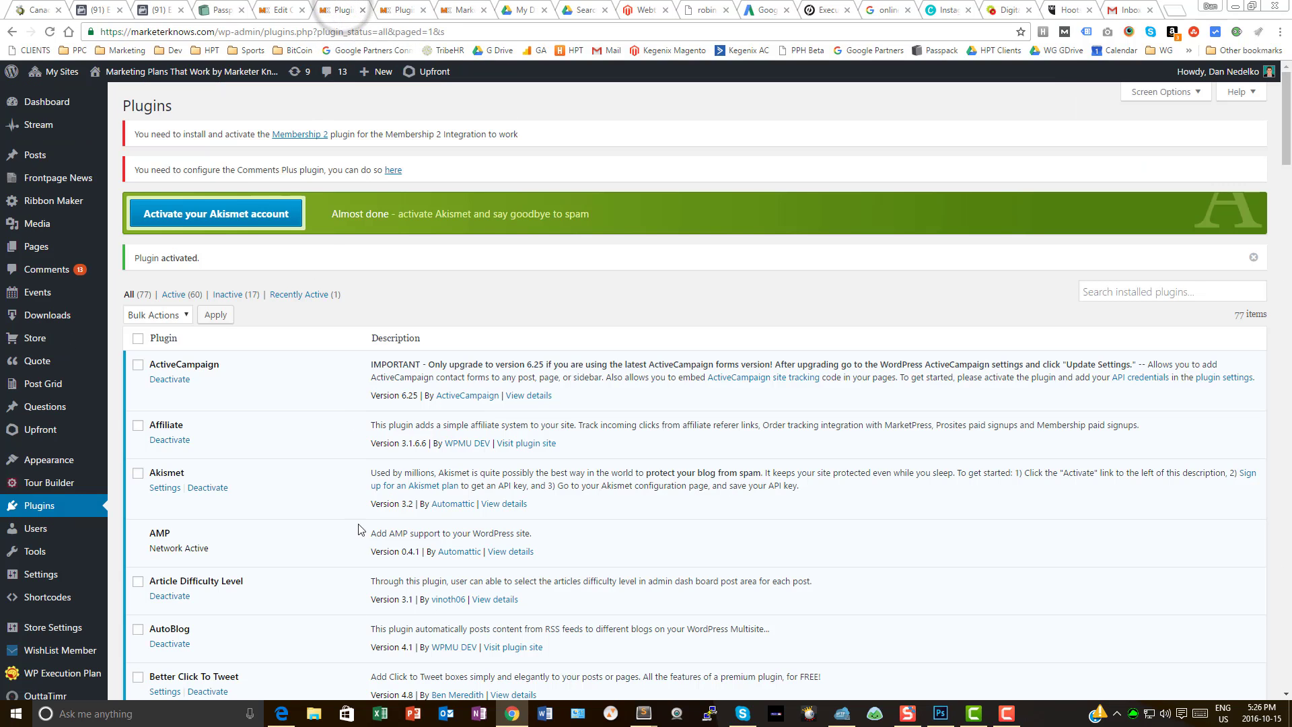
click(278, 11)
click(918, 149)
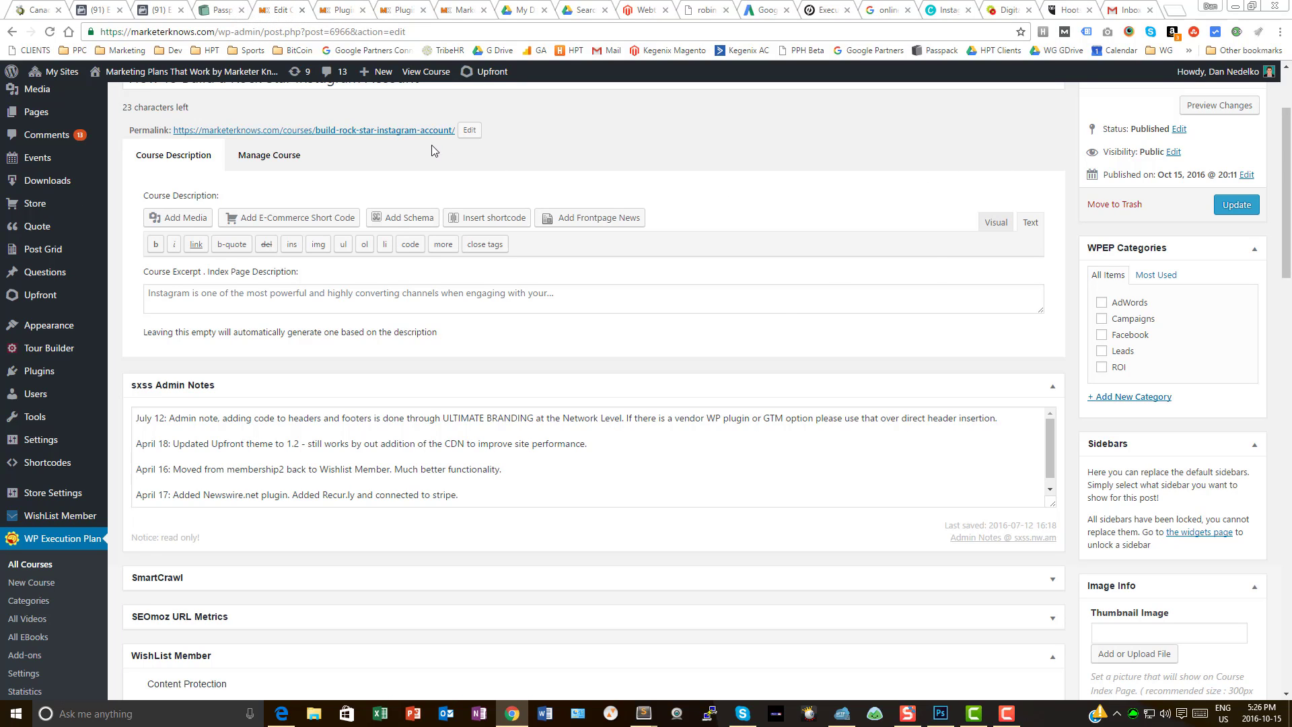
Open Chrome DevTools on the Console and retry Visual mode to surface the ReferenceError
right_click(744, 154)
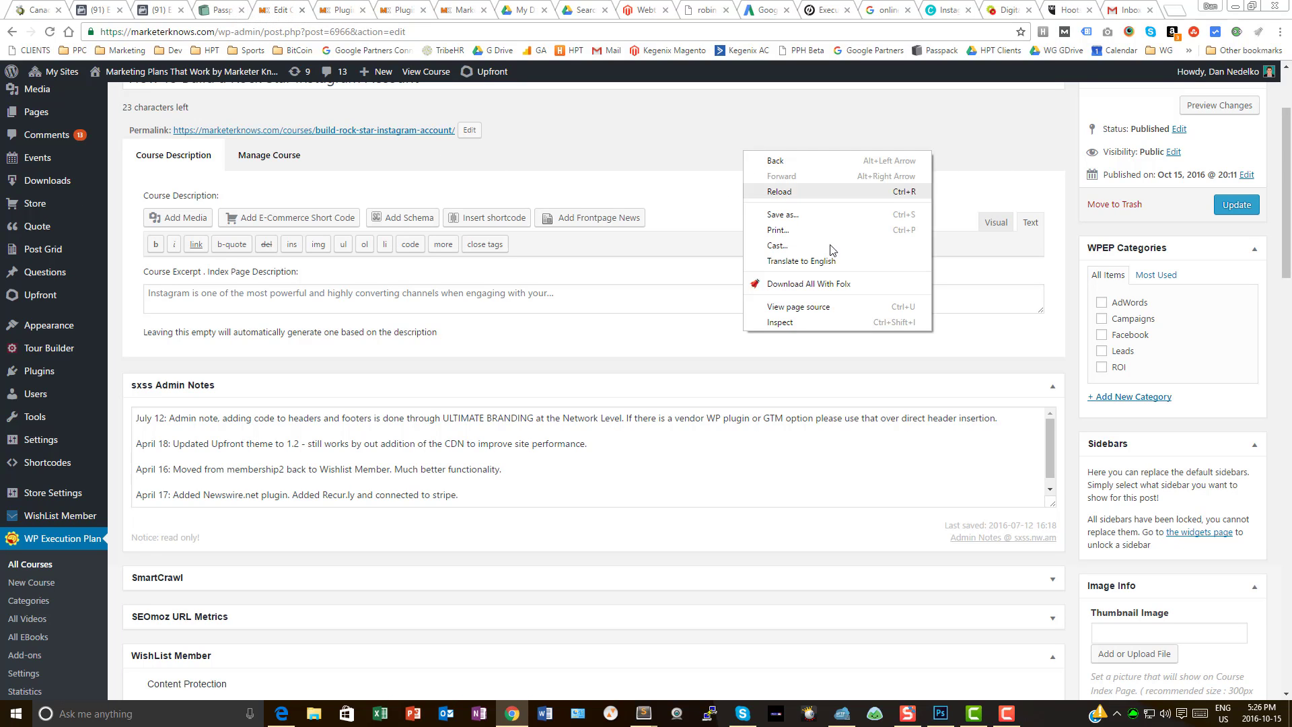
click(824, 321)
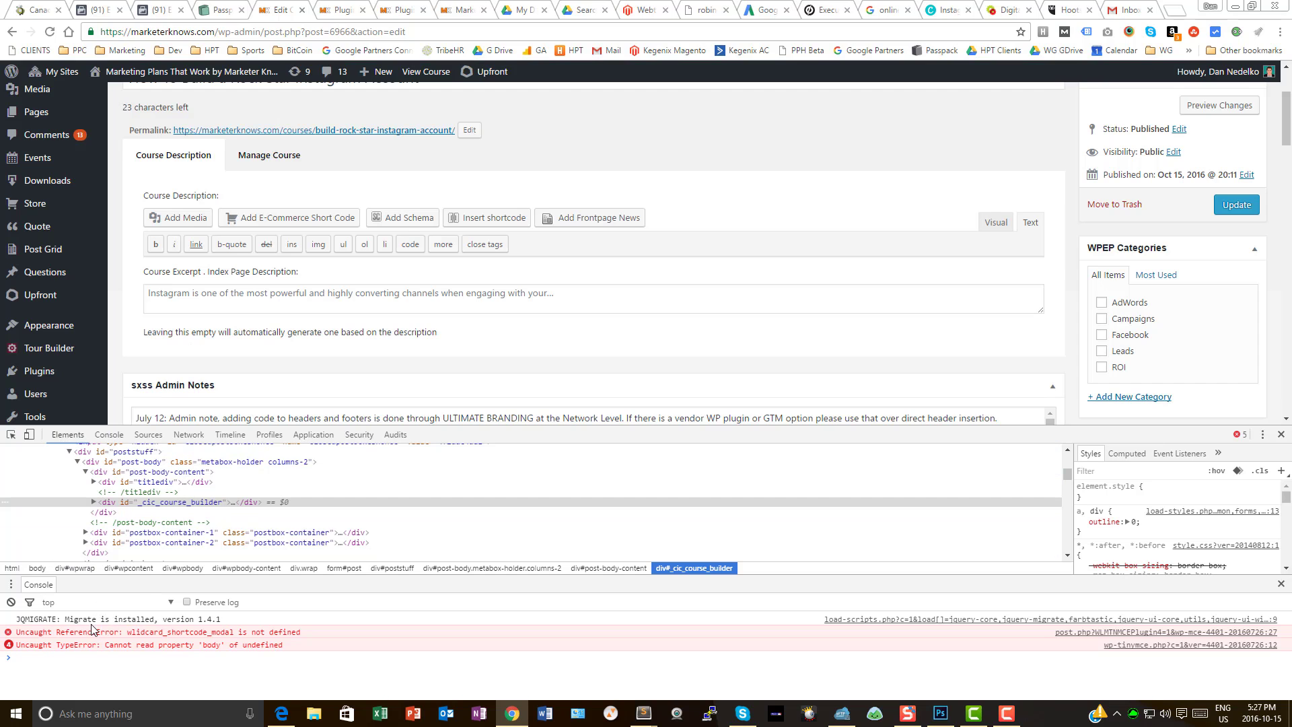
click(108, 434)
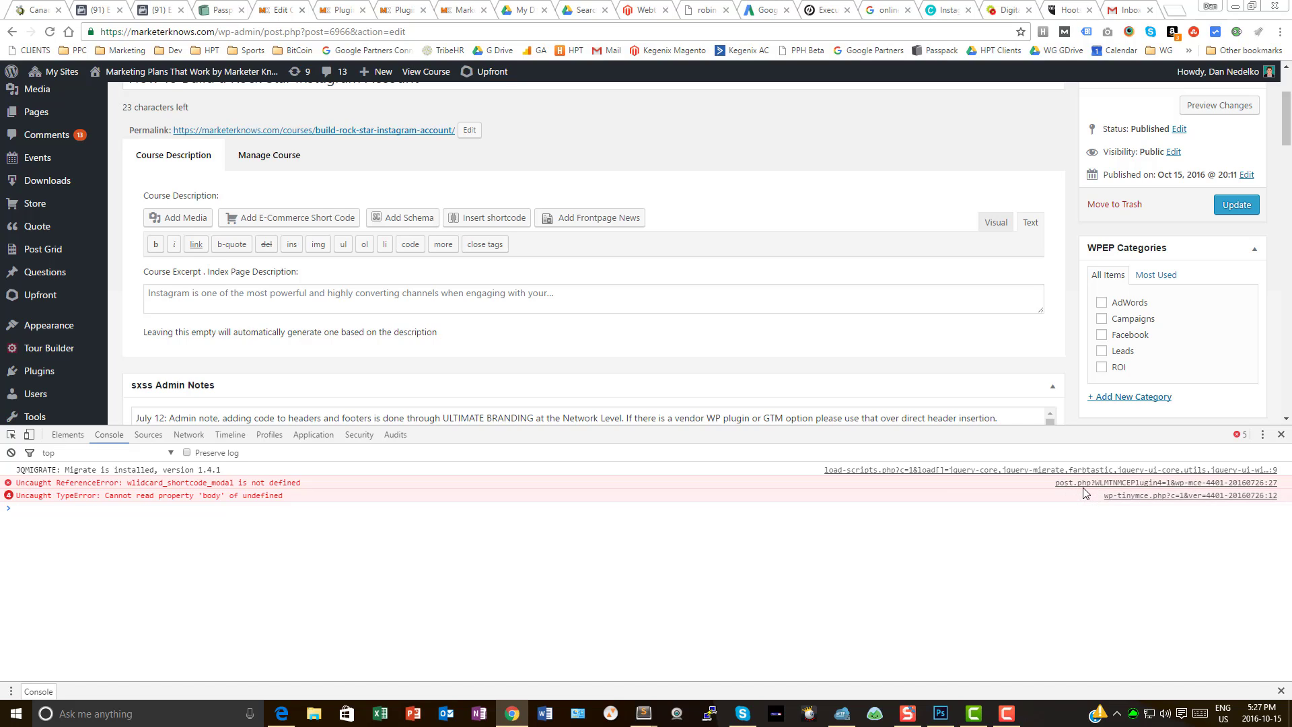
click(996, 223)
Jump to the error's post.php source and select the 'WishList ID Card Shortcodes' label
click(1077, 484)
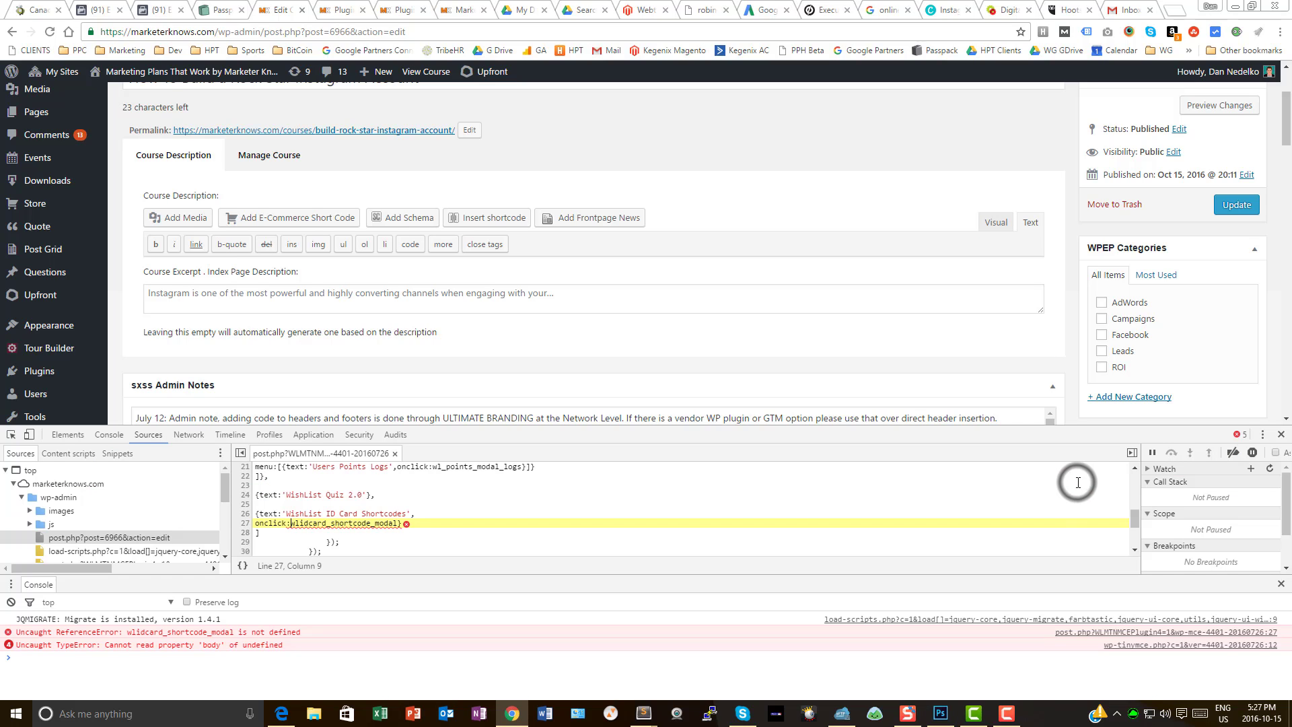
mouse_move(302, 522)
drag(461, 428, 484, 261)
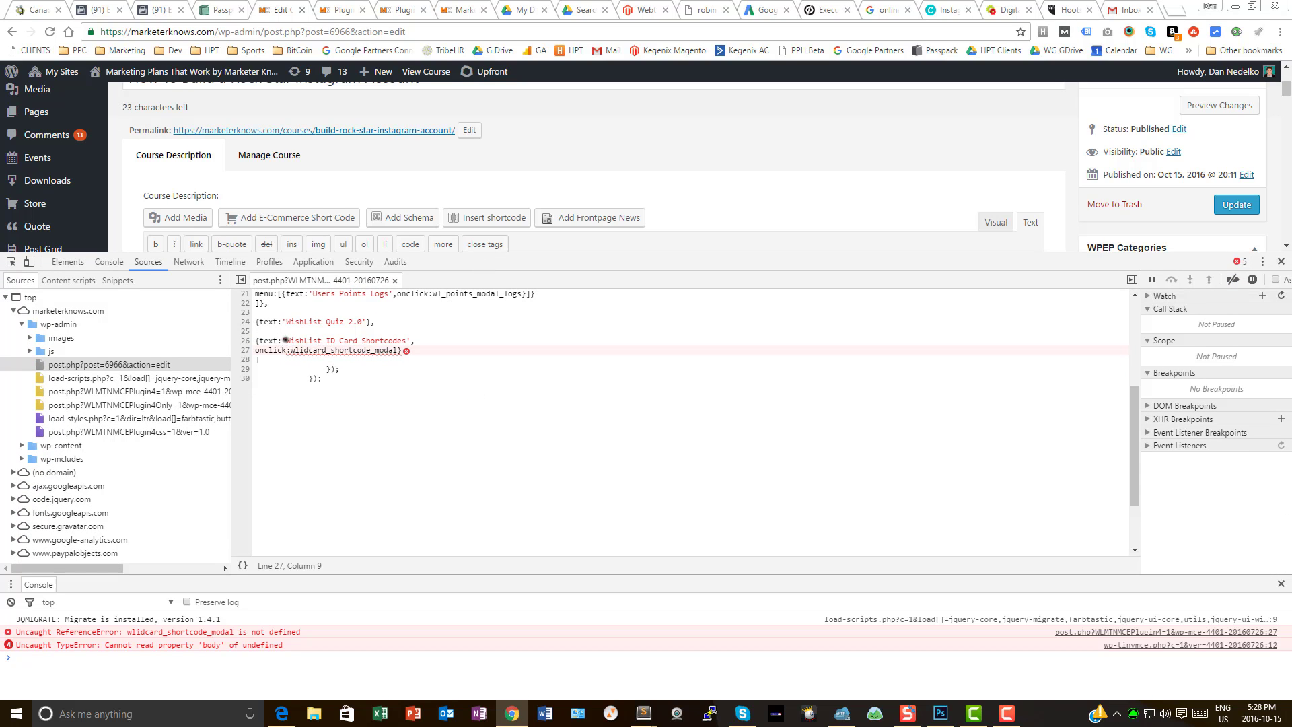
drag(285, 340, 408, 342)
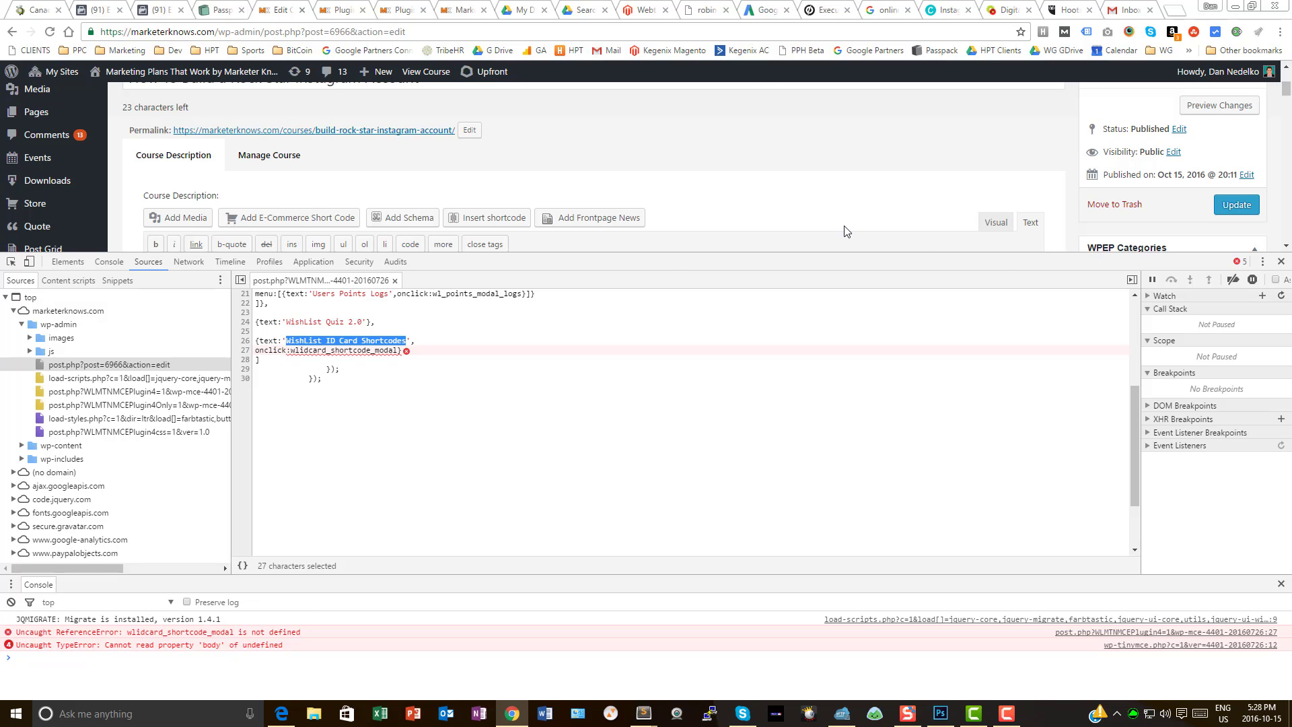
Retry Visual mode to reproduce the wlidcard_shortcode_modal error, then return to Text mode
drag(1013, 254, 967, 487)
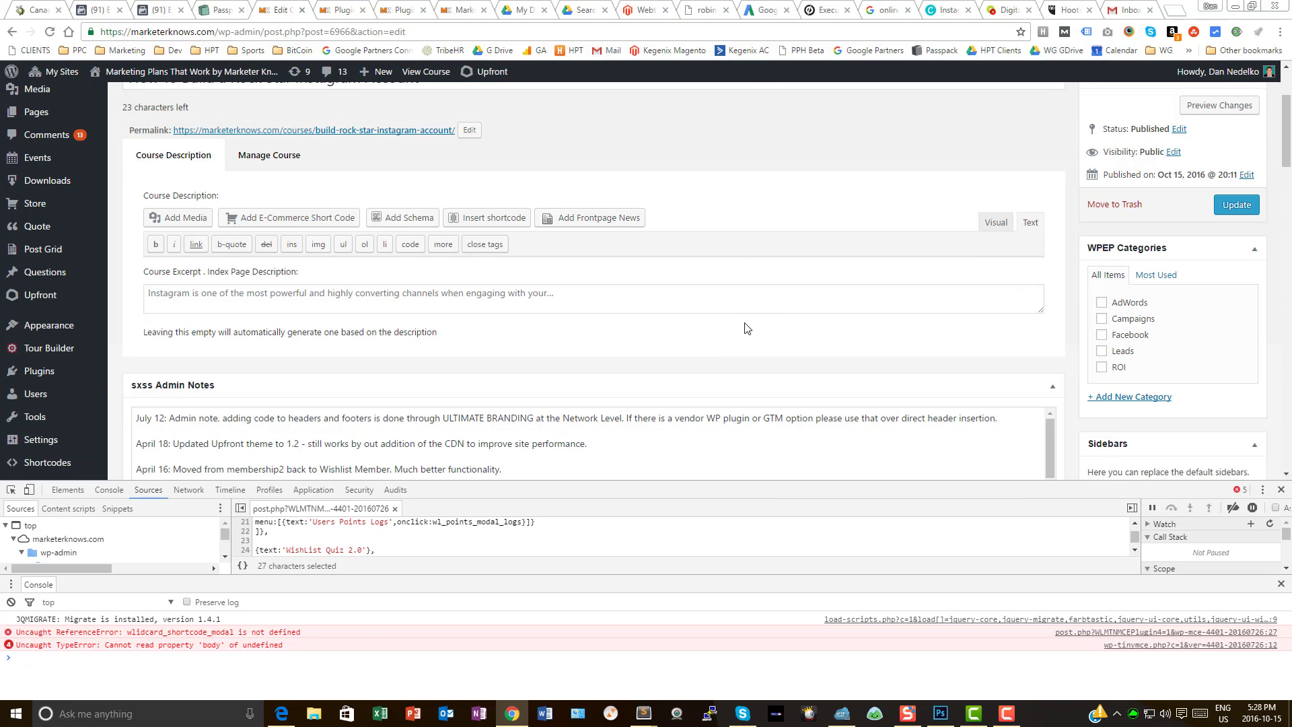
click(996, 223)
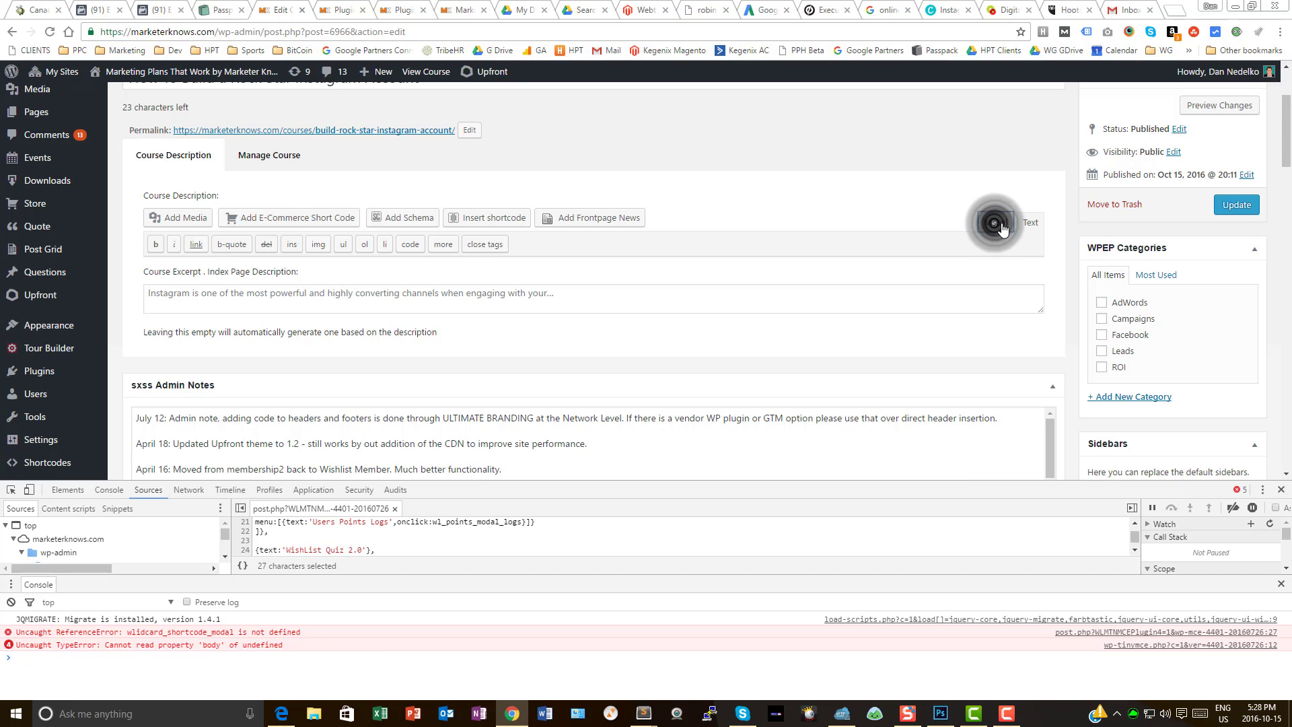
click(1003, 225)
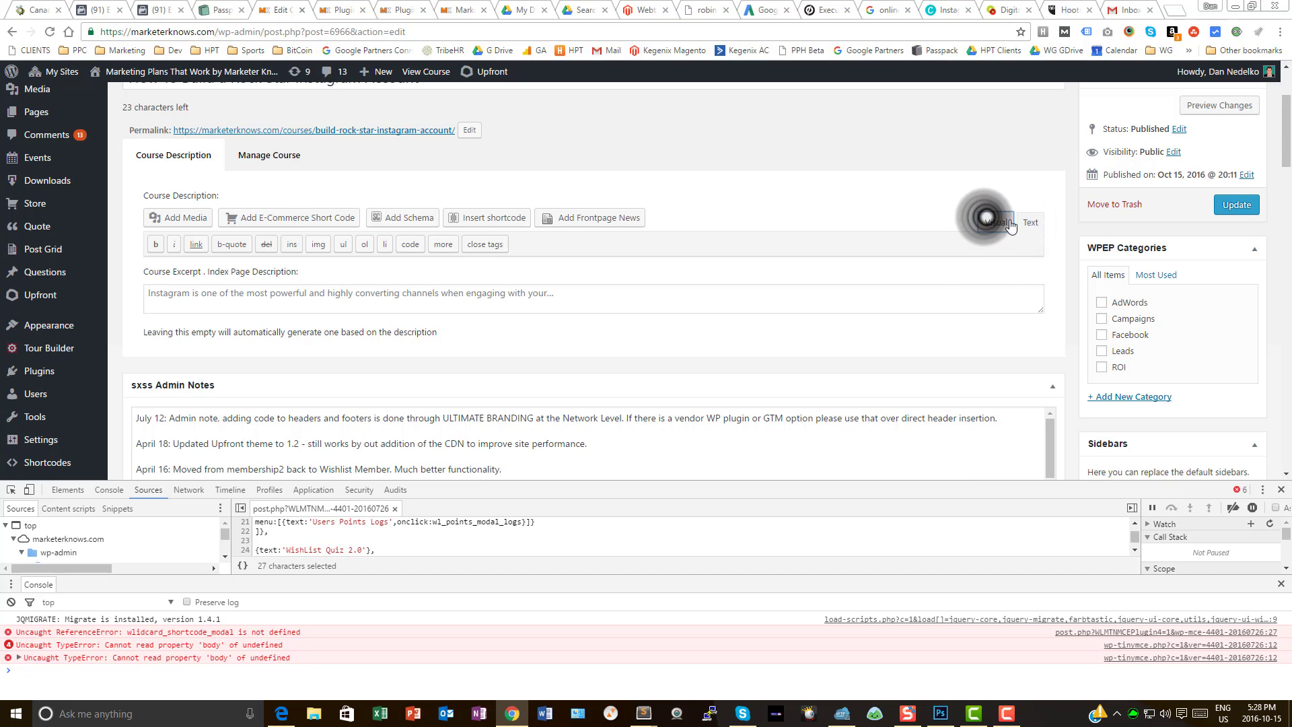
click(1022, 227)
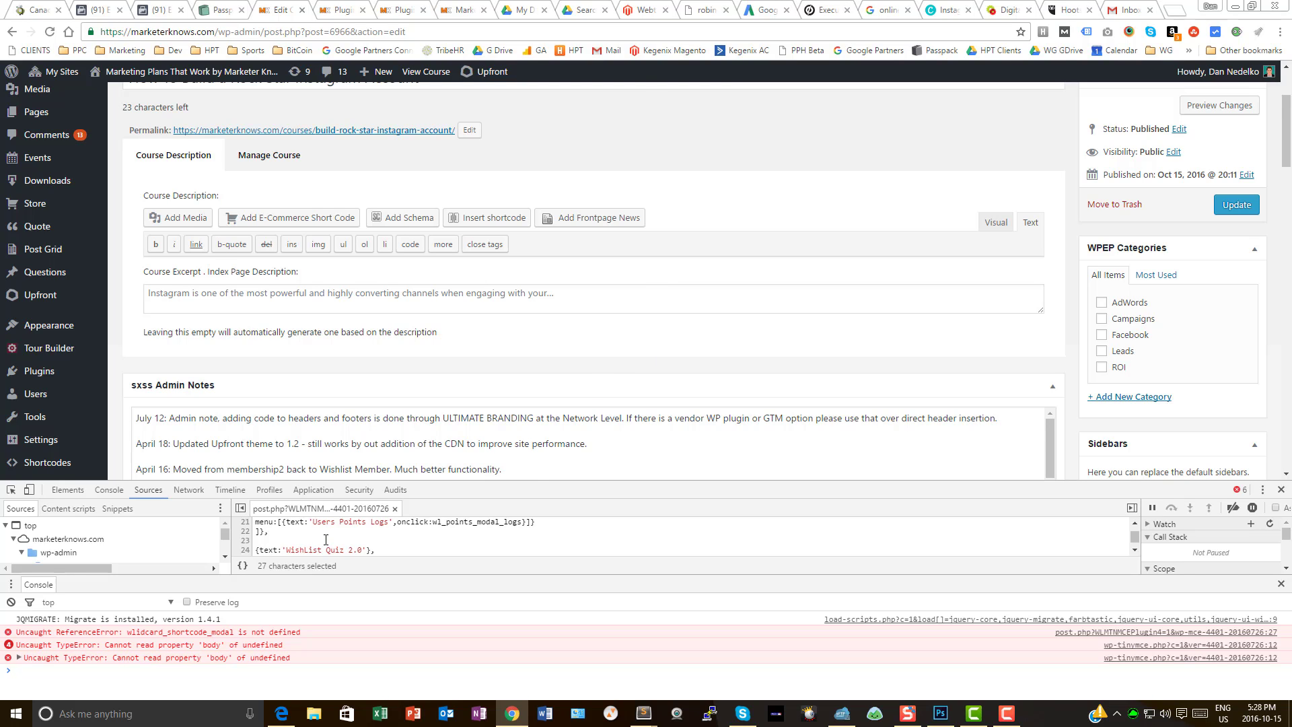
drag(529, 490, 528, 410)
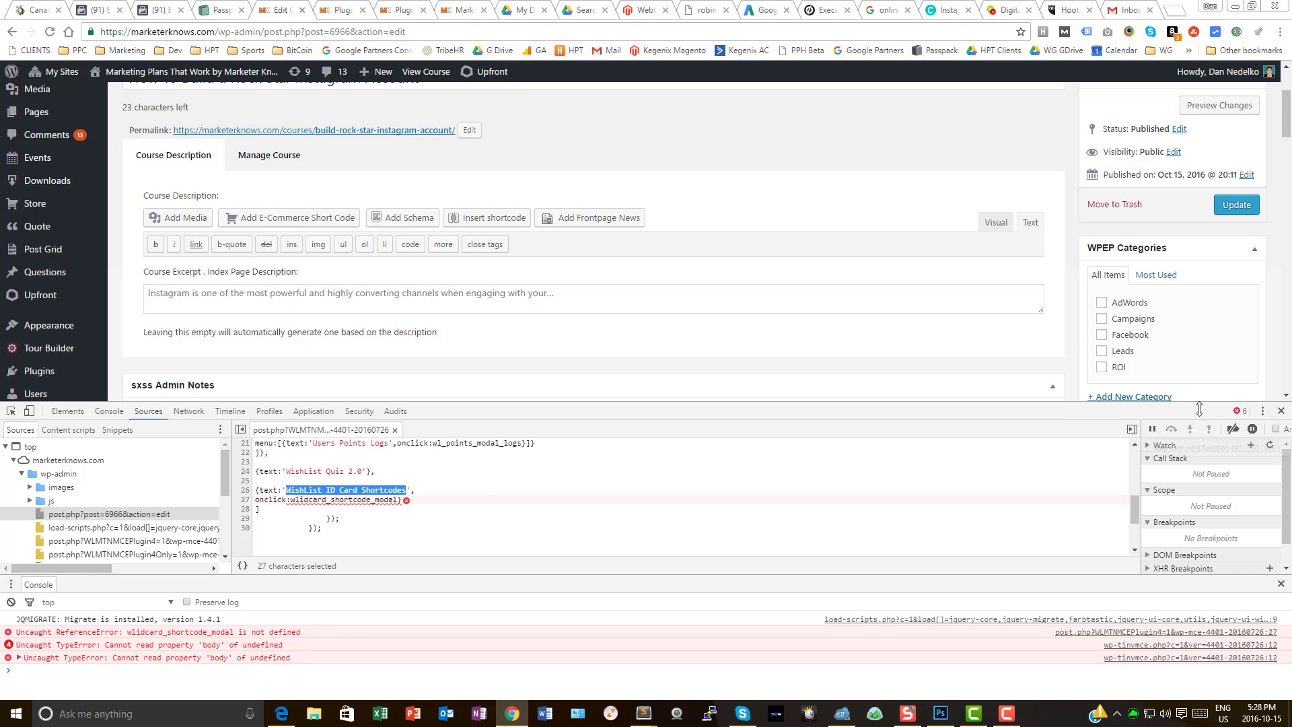
Close DevTools, deactivate the WishList IDCard plugin, and return to the Edit Course tab
click(1281, 411)
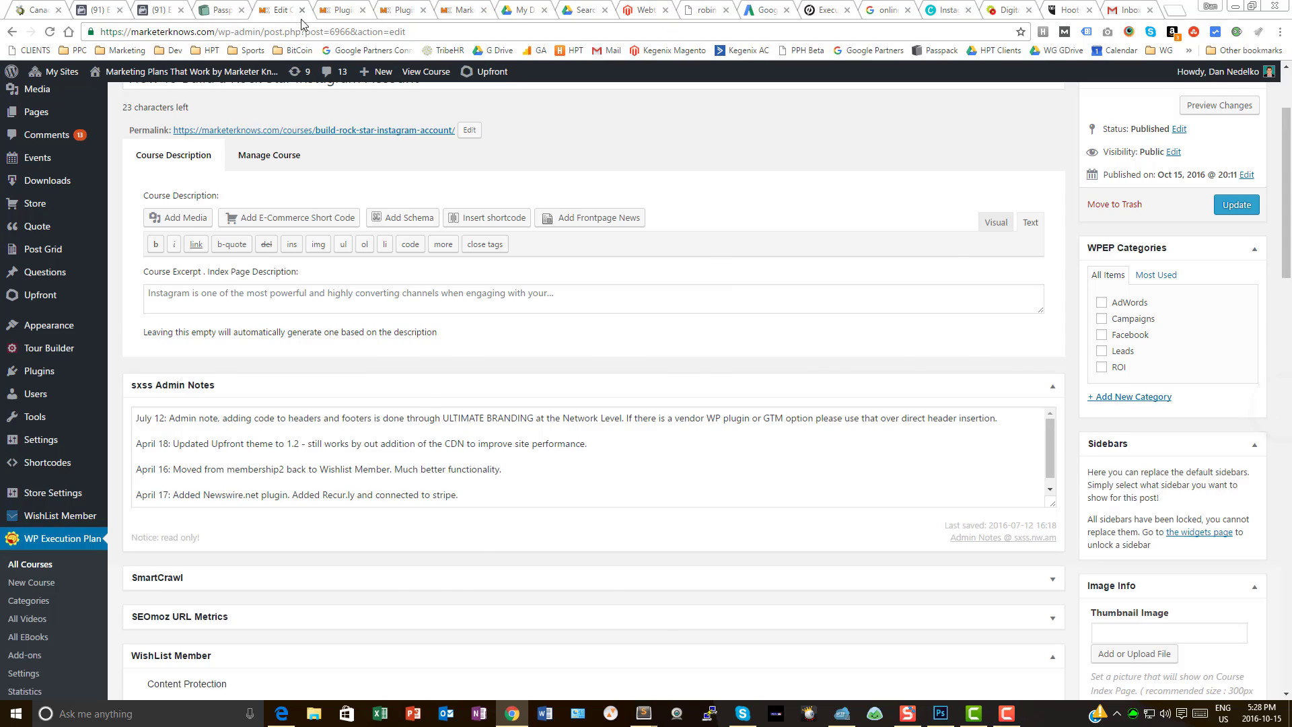
click(336, 11)
scroll(356, 461, down, 20)
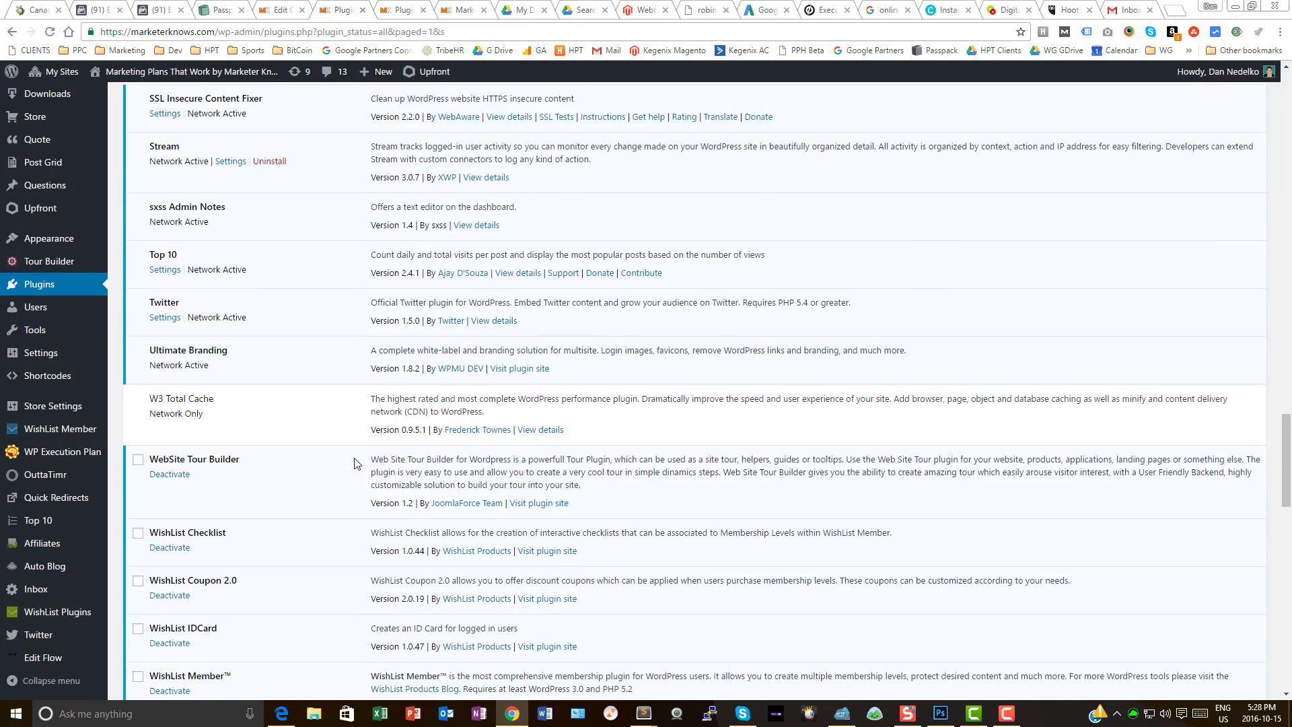
scroll(356, 463, down, 5)
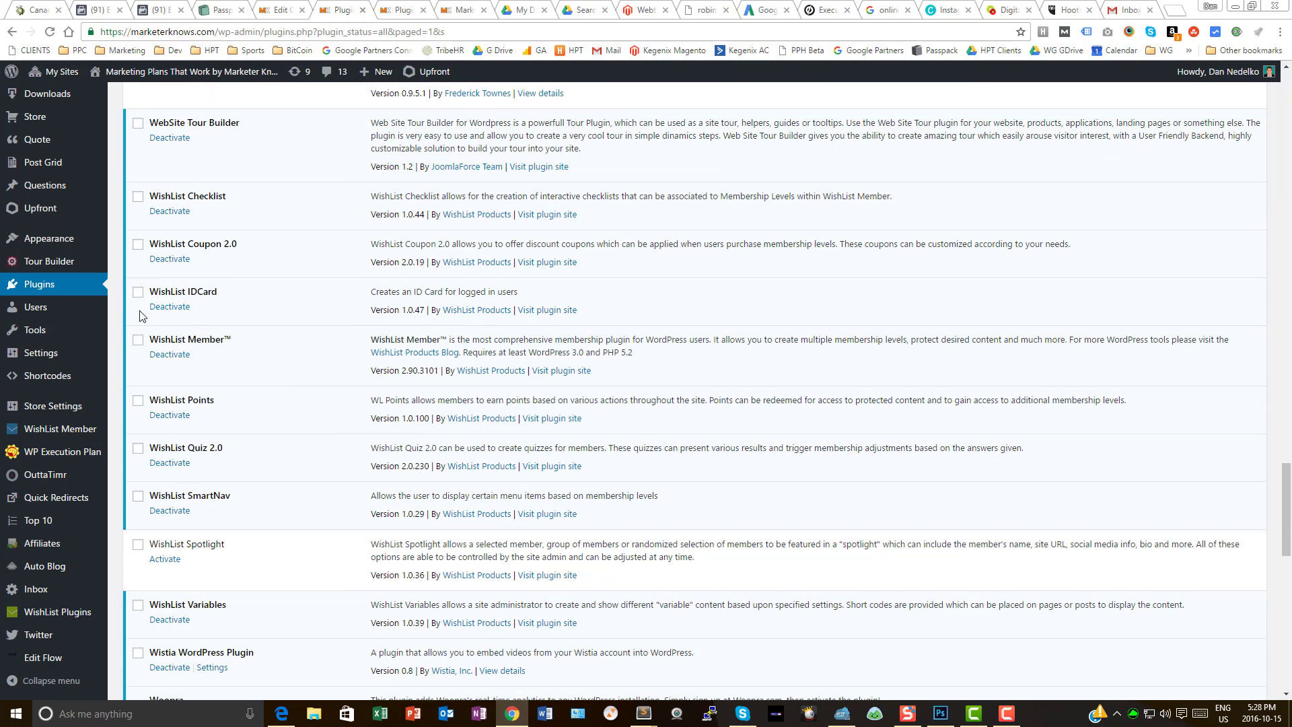
click(170, 306)
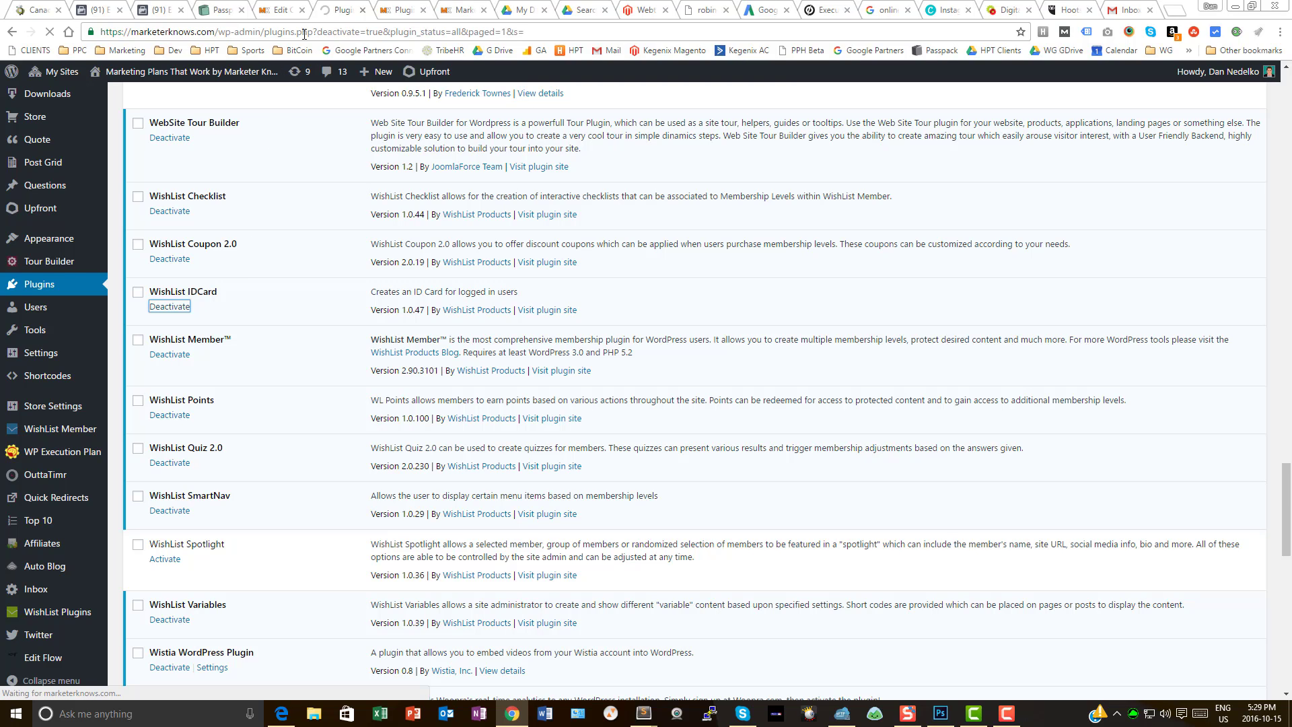
click(272, 13)
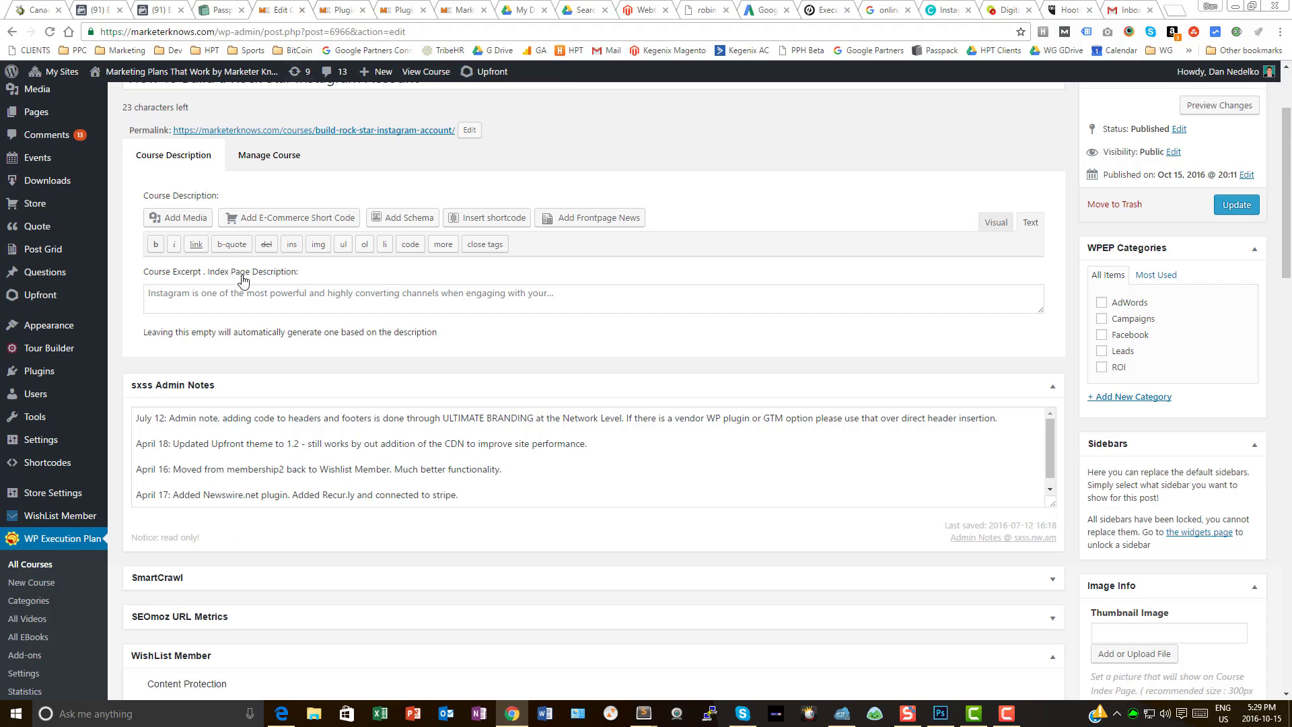
Reload the course edit page and scroll through its Manage Course sections
click(49, 33)
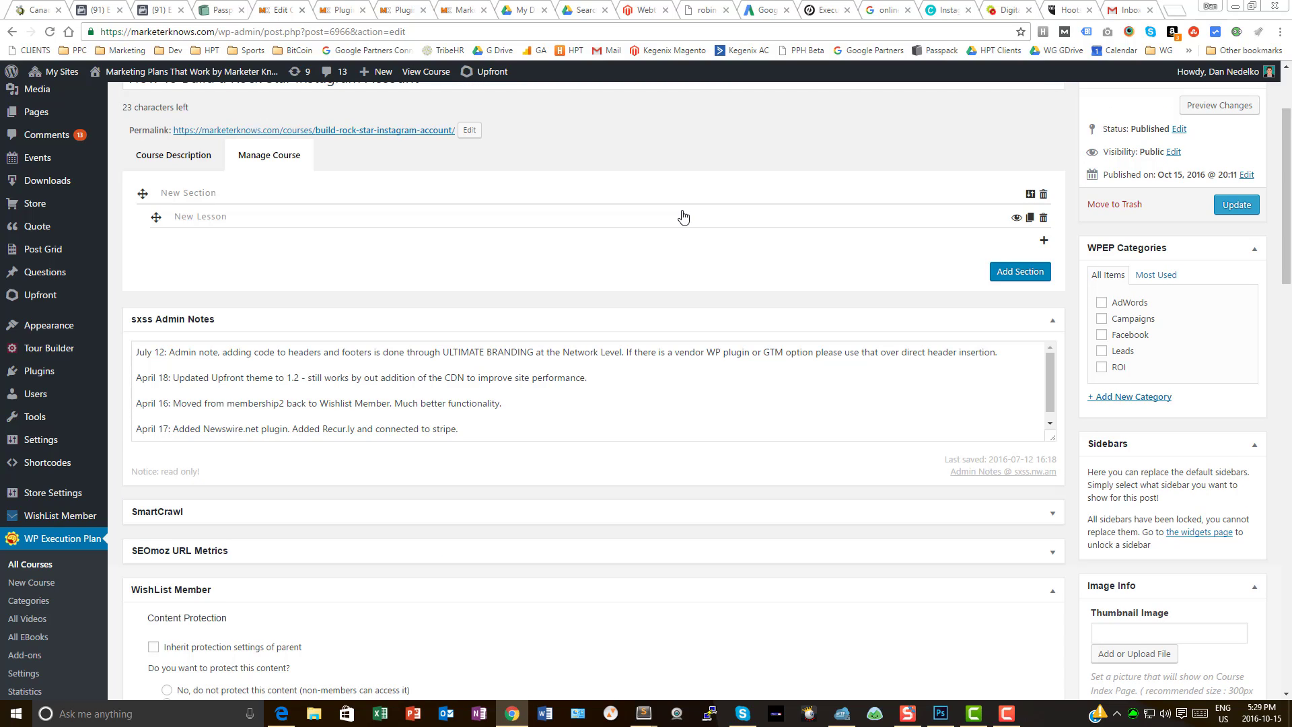
scroll(683, 216, down, 3)
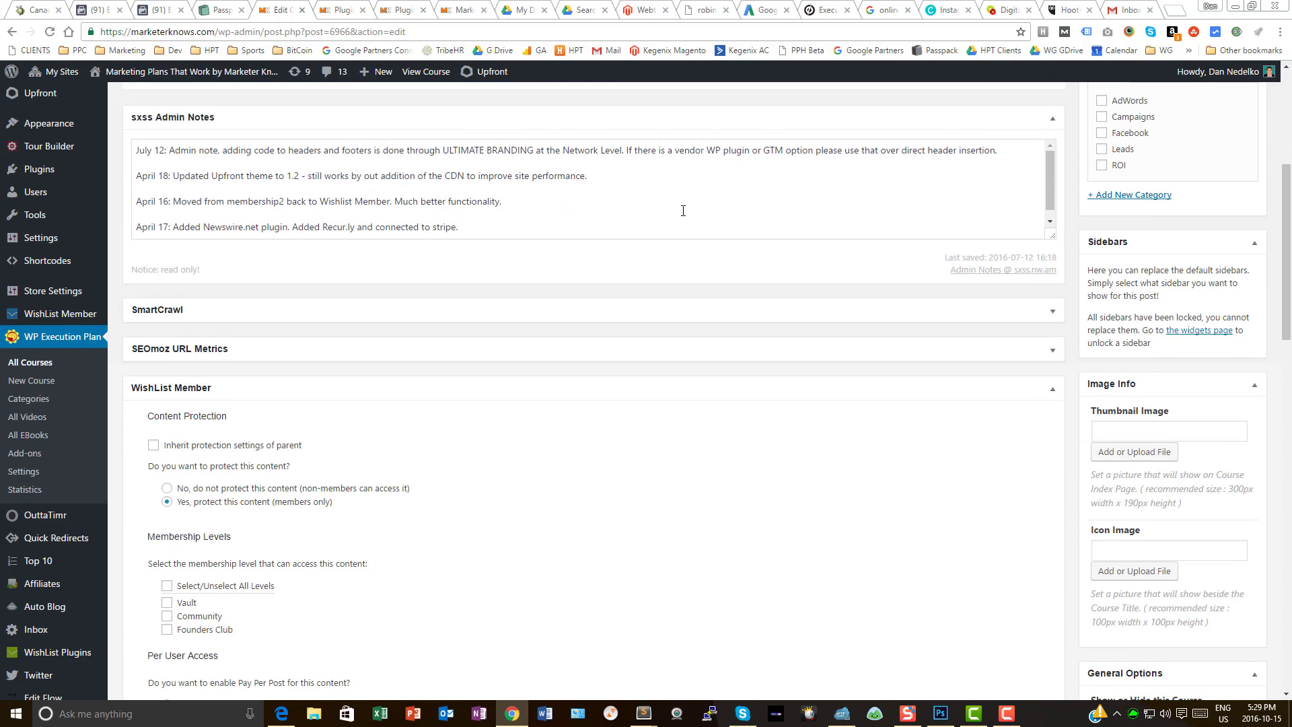
scroll(687, 190, up, 1)
scroll(687, 190, up, 4)
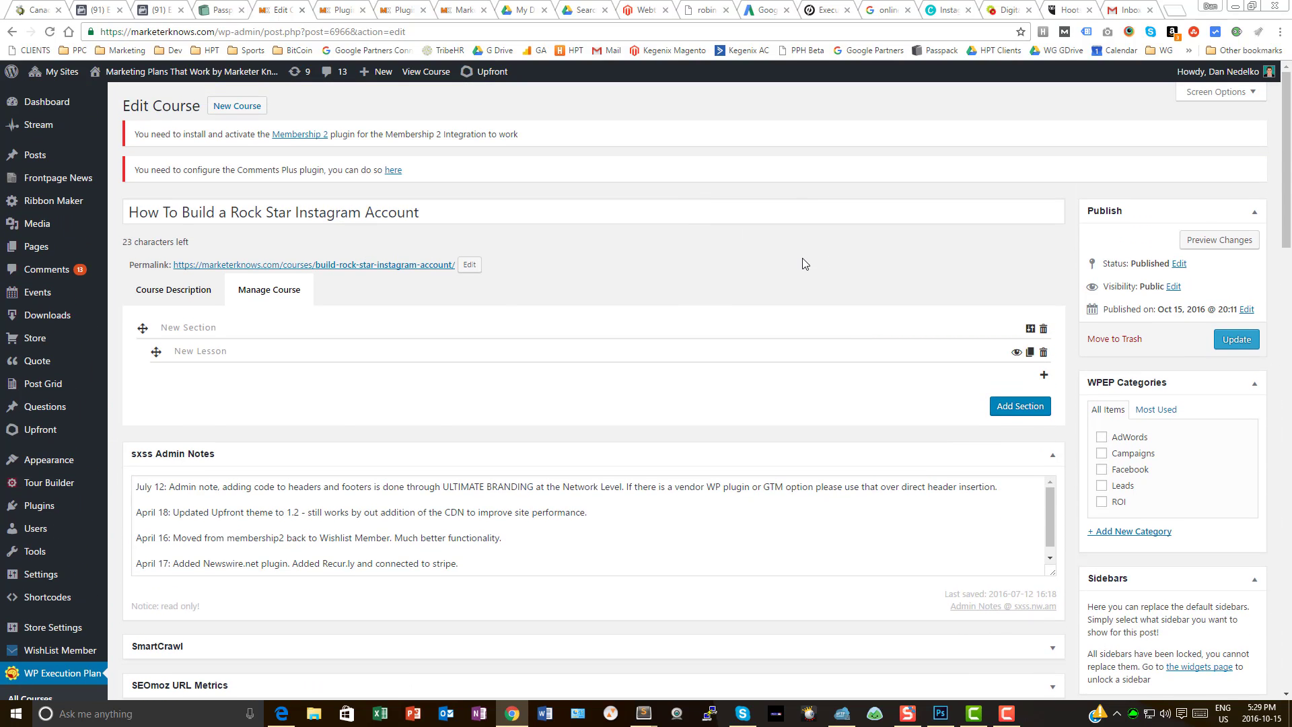
Switch the Course Description to Visual mode and confirm the Instagram description text is editable
click(174, 289)
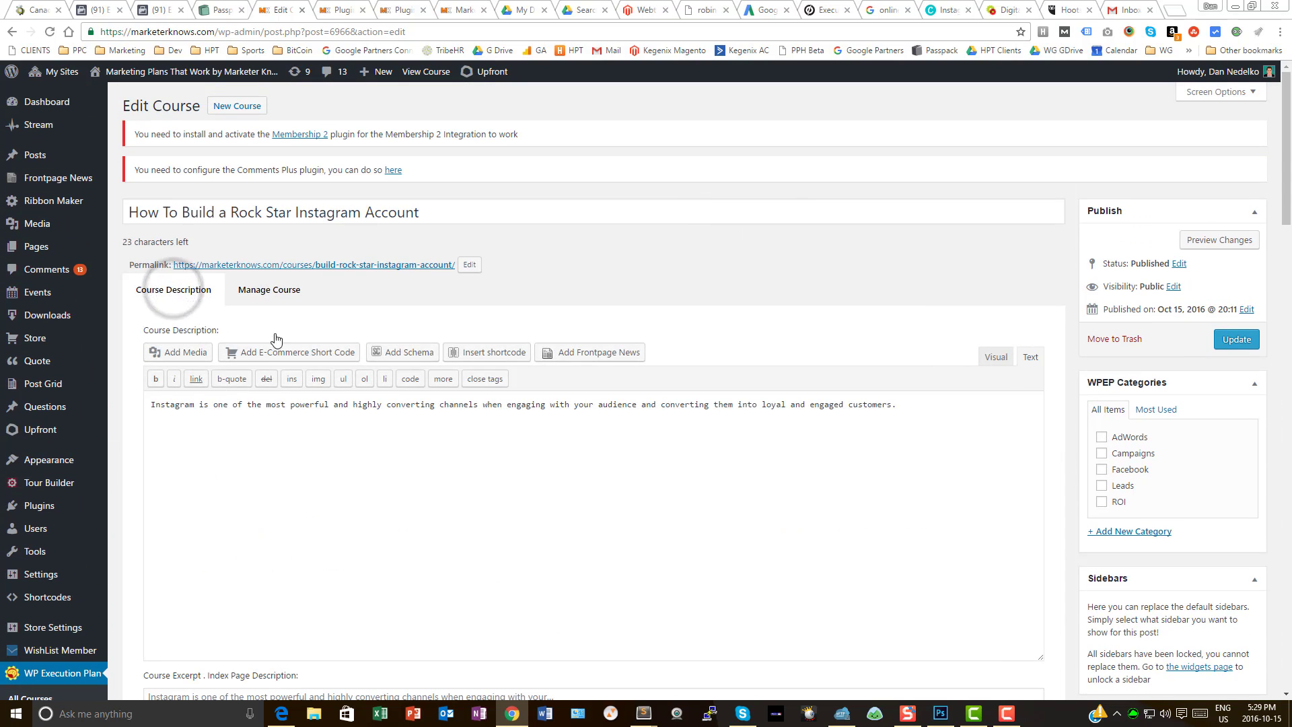
click(999, 357)
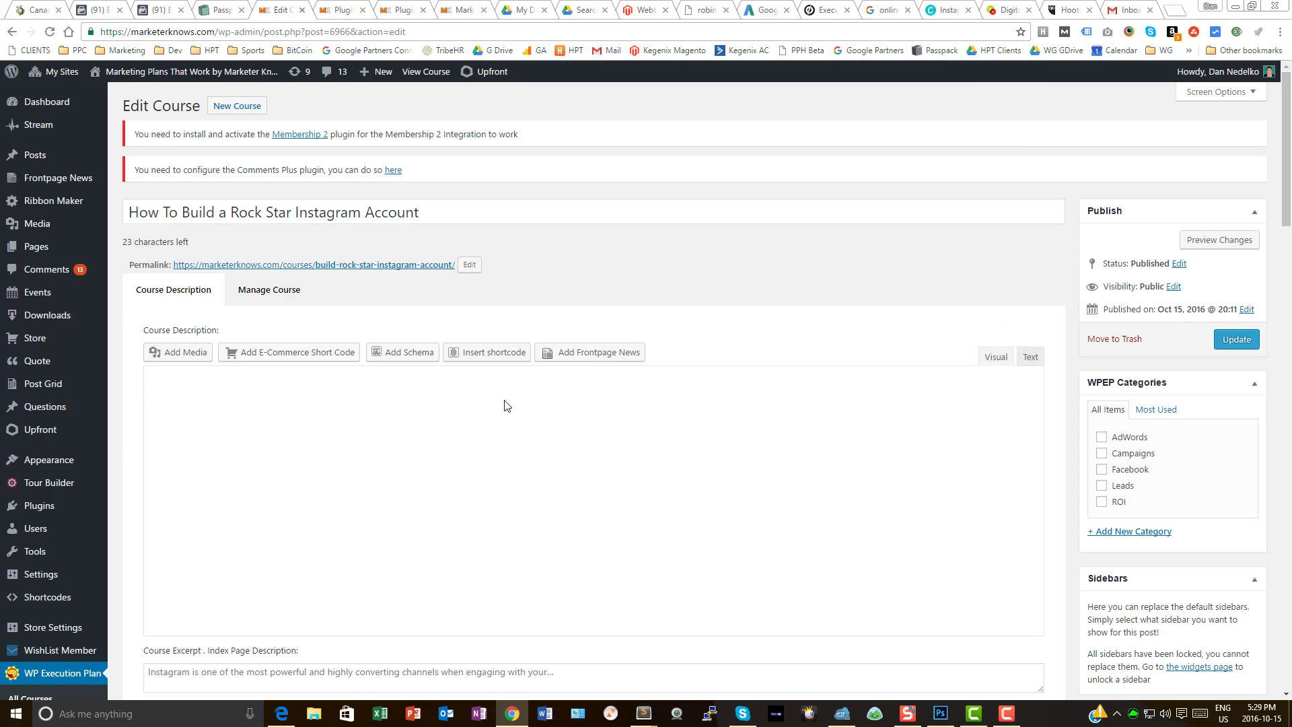
click(996, 358)
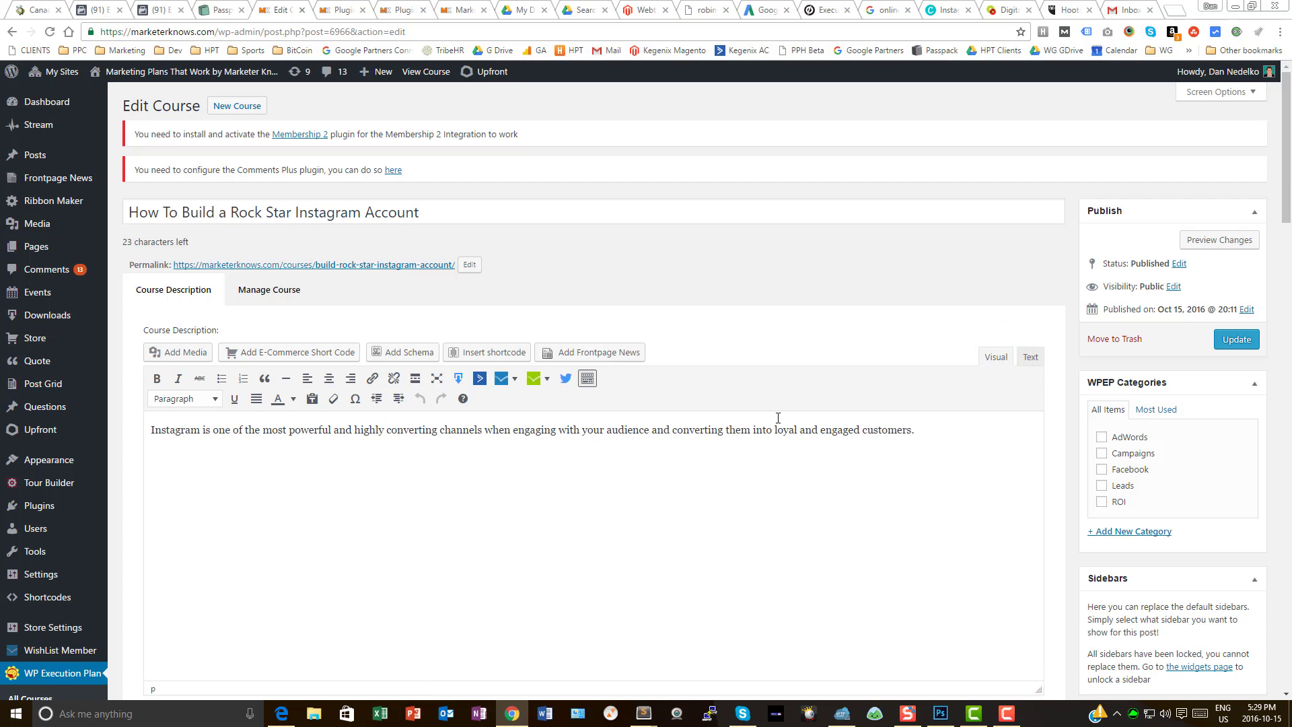
click(939, 431)
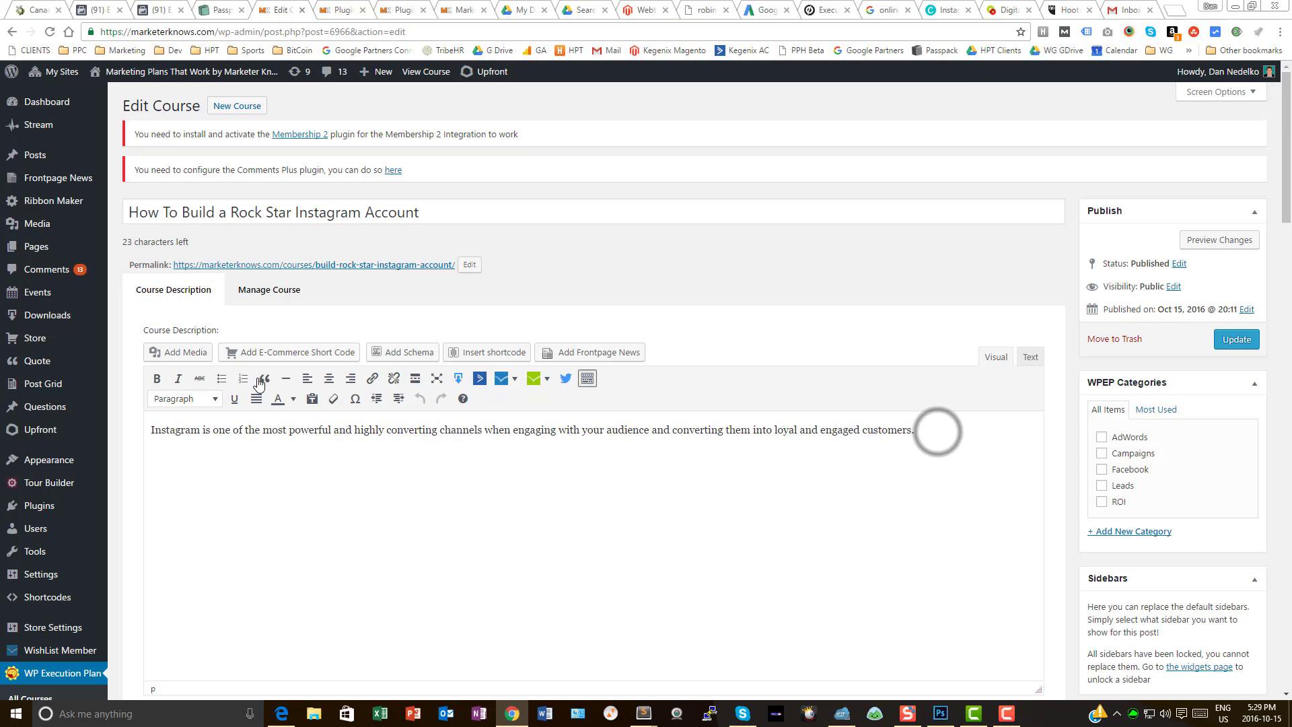